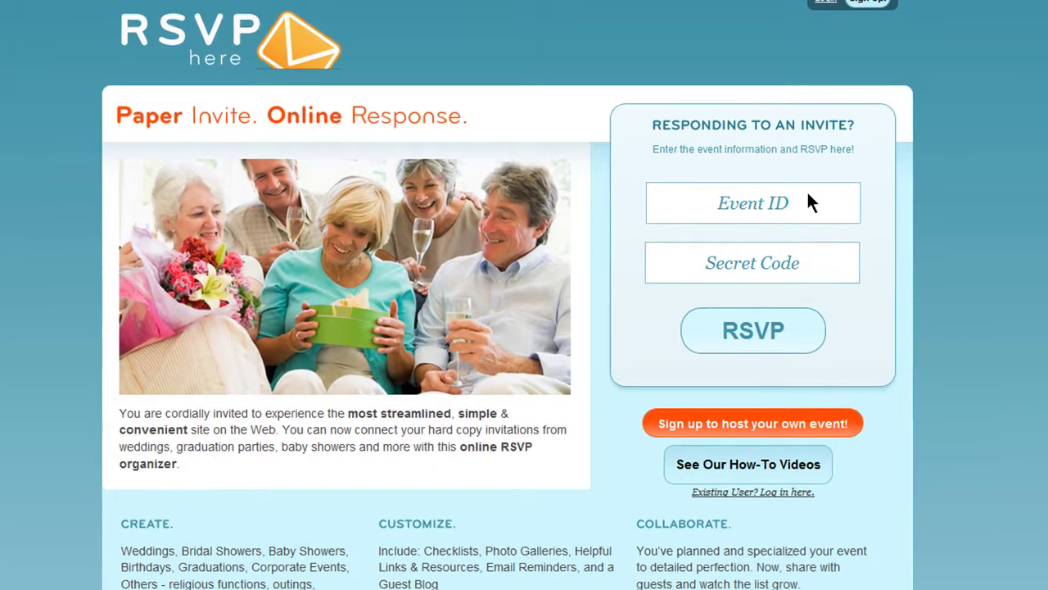
Step: Open an existing invitation as a guest using event ID 966105696 and its secret code
{"action": "left_click", "coordinate": [812, 207]}
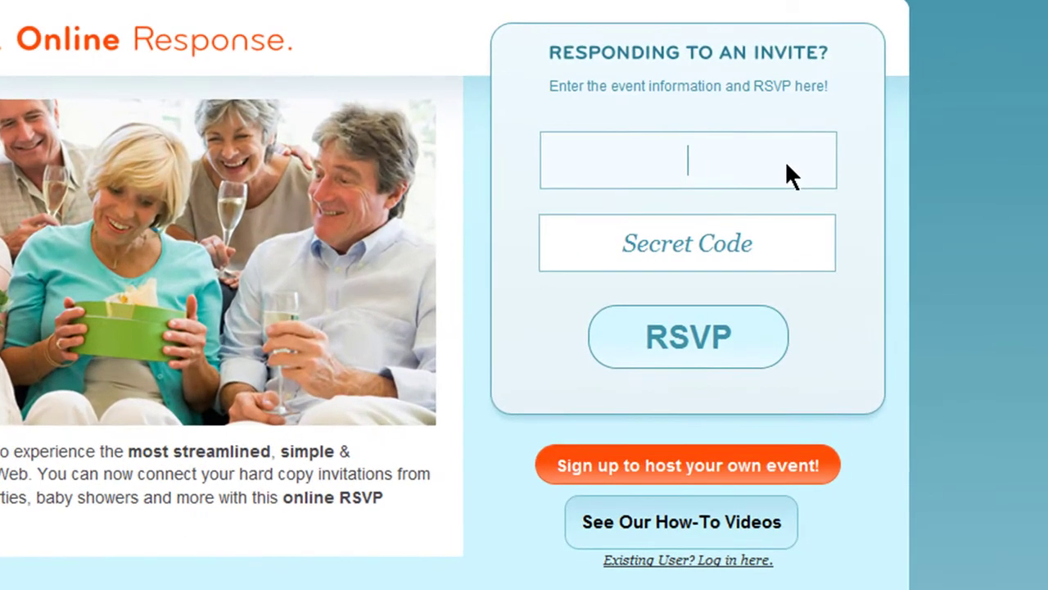
{"action": "left_click", "coordinate": [792, 252]}
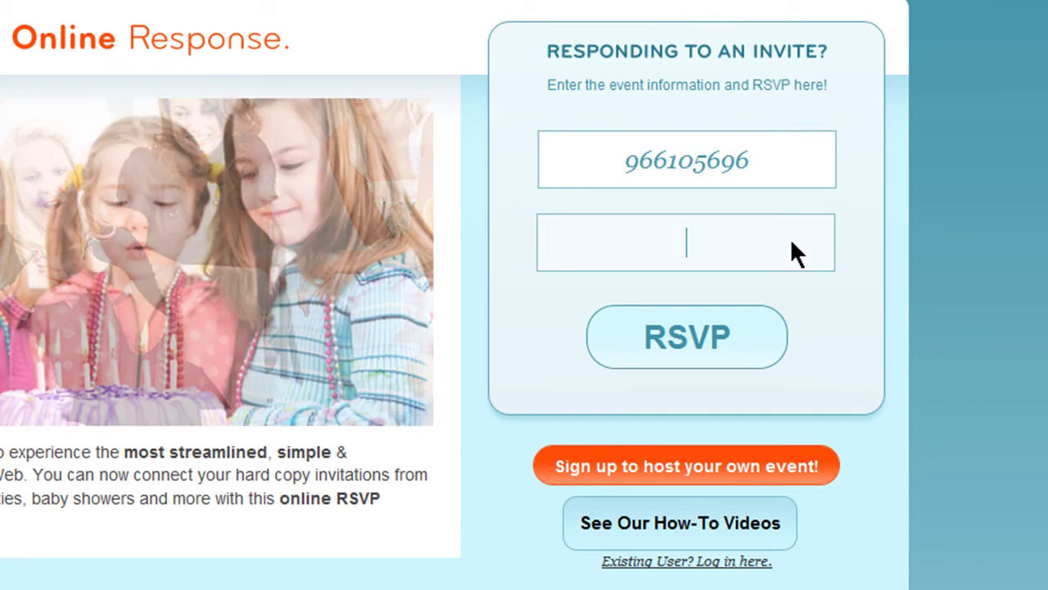
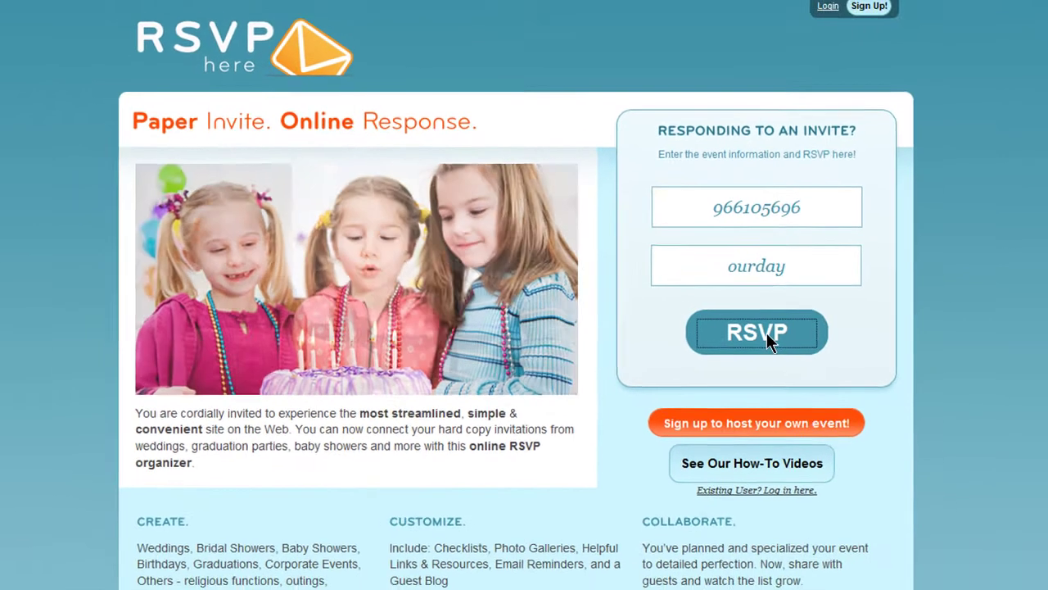
{"action": "left_click", "coordinate": [692, 340]}
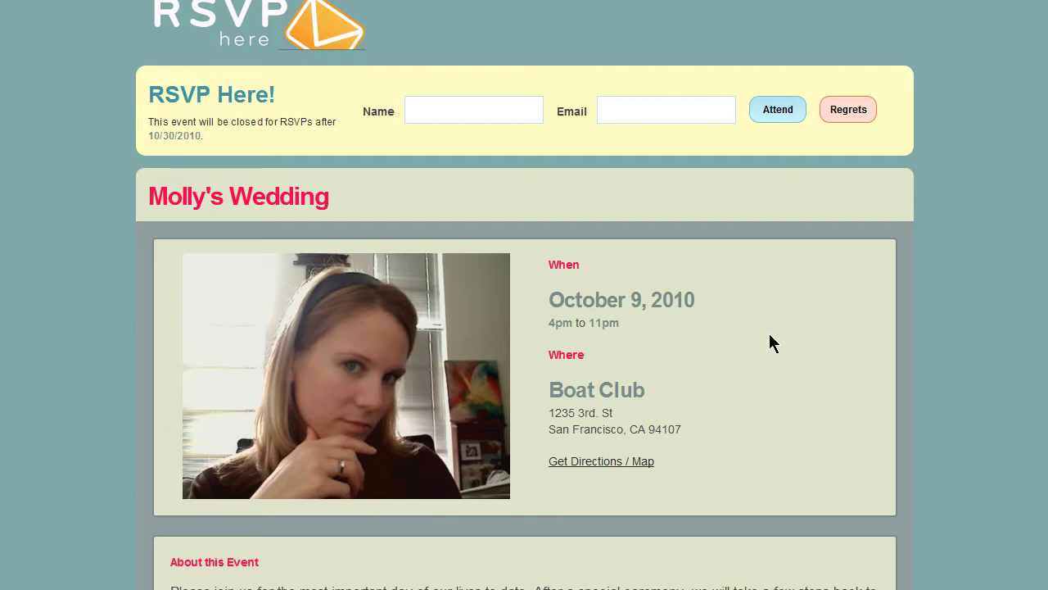
{"action": "scroll", "coordinate": [769, 333], "scroll_direction": "down", "scroll_amount": 5}
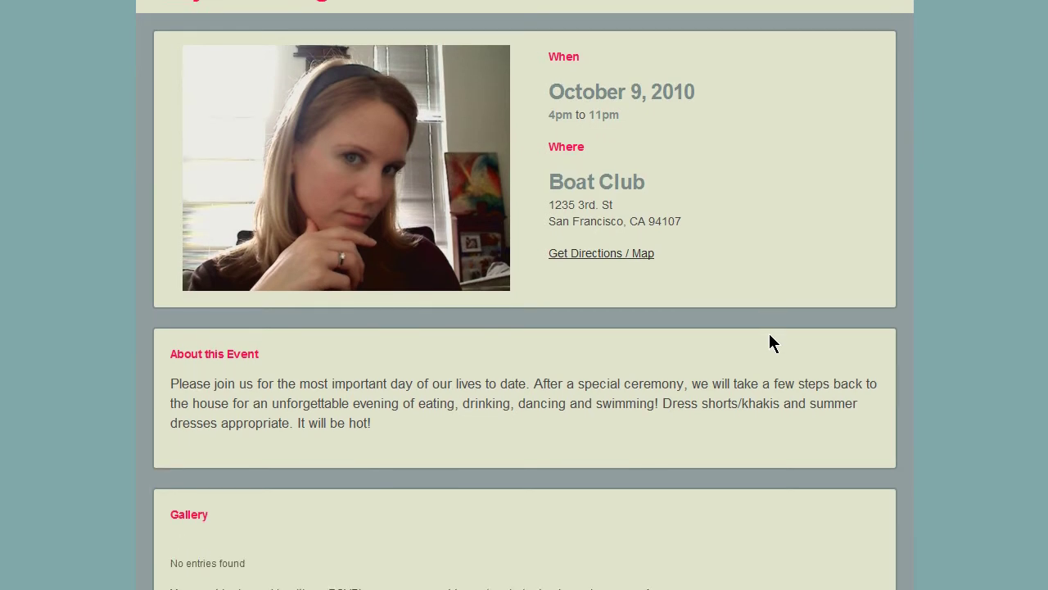
{"action": "scroll", "coordinate": [769, 334], "scroll_direction": "down", "scroll_amount": 2}
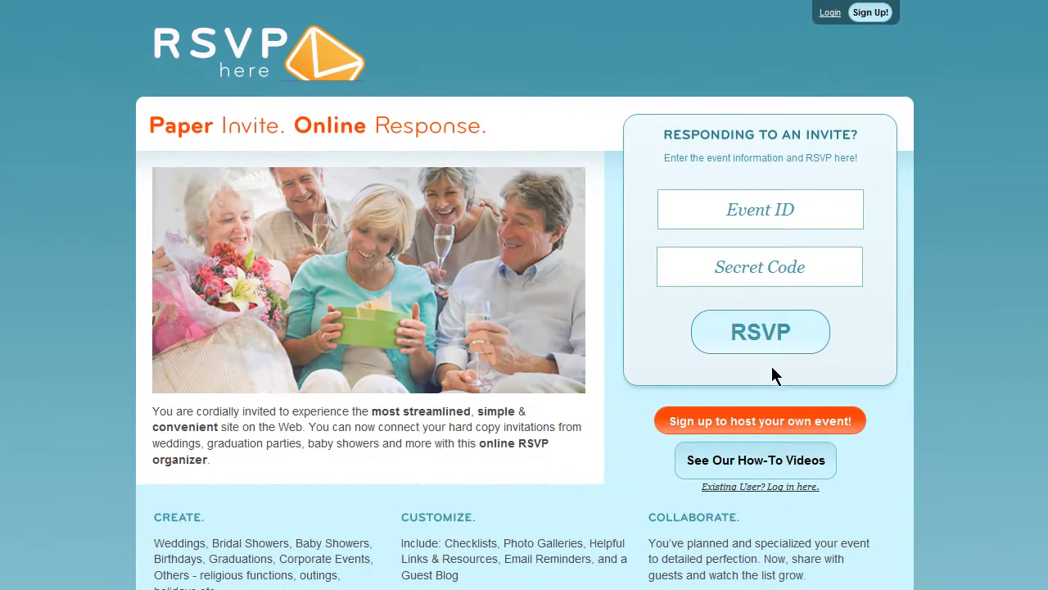
Step: Start hosting a new Bridal Shower event with the Spring theme and continue to Basic Info
{"action": "left_click", "coordinate": [776, 420]}
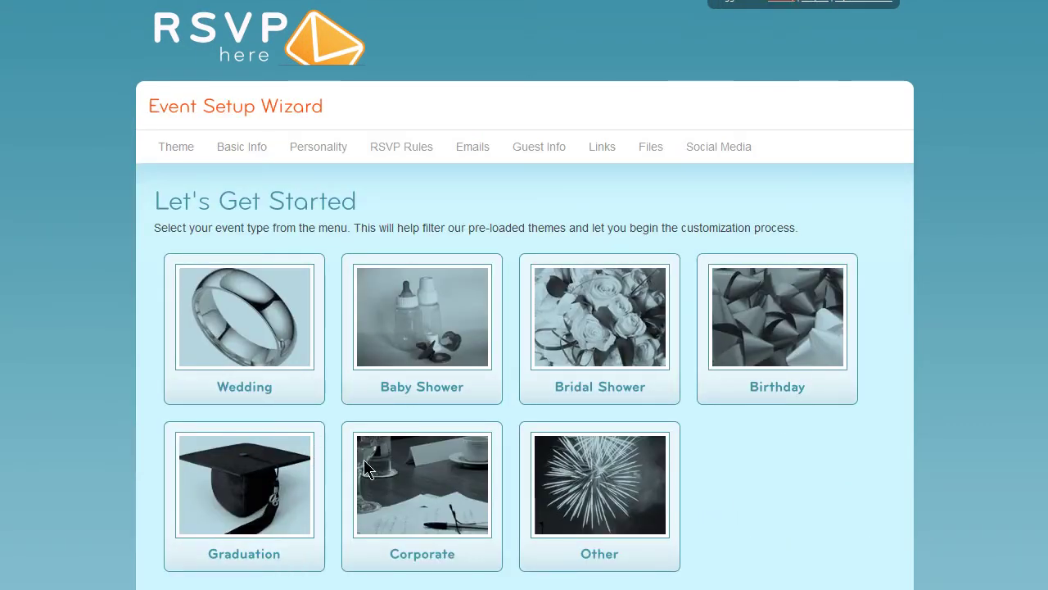
{"action": "left_click", "coordinate": [555, 386]}
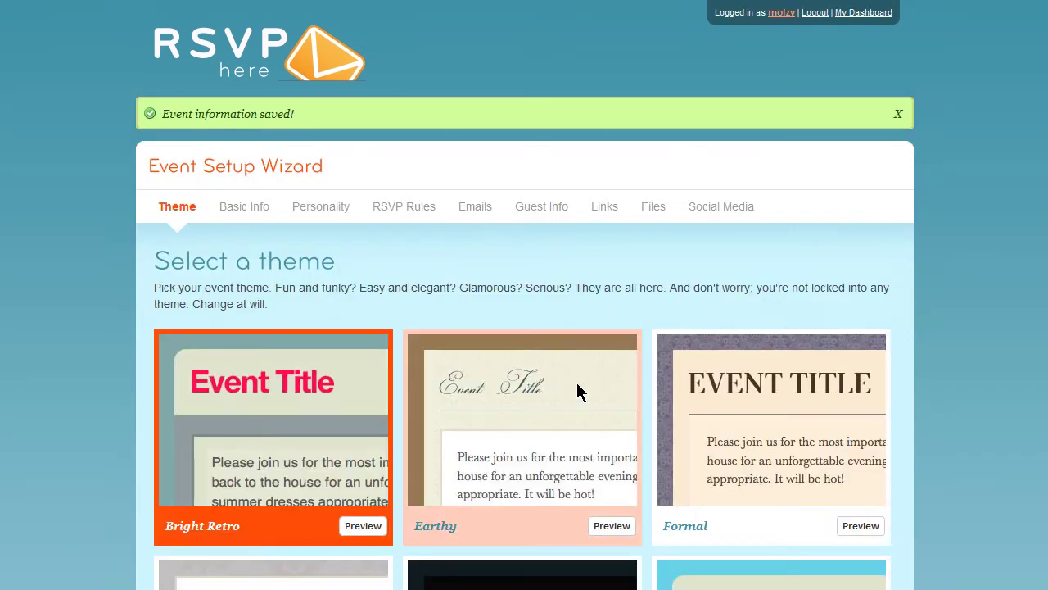
{"action": "scroll", "coordinate": [577, 382], "scroll_direction": "down", "scroll_amount": 3}
{"action": "scroll", "coordinate": [583, 388], "scroll_direction": "down", "scroll_amount": 5}
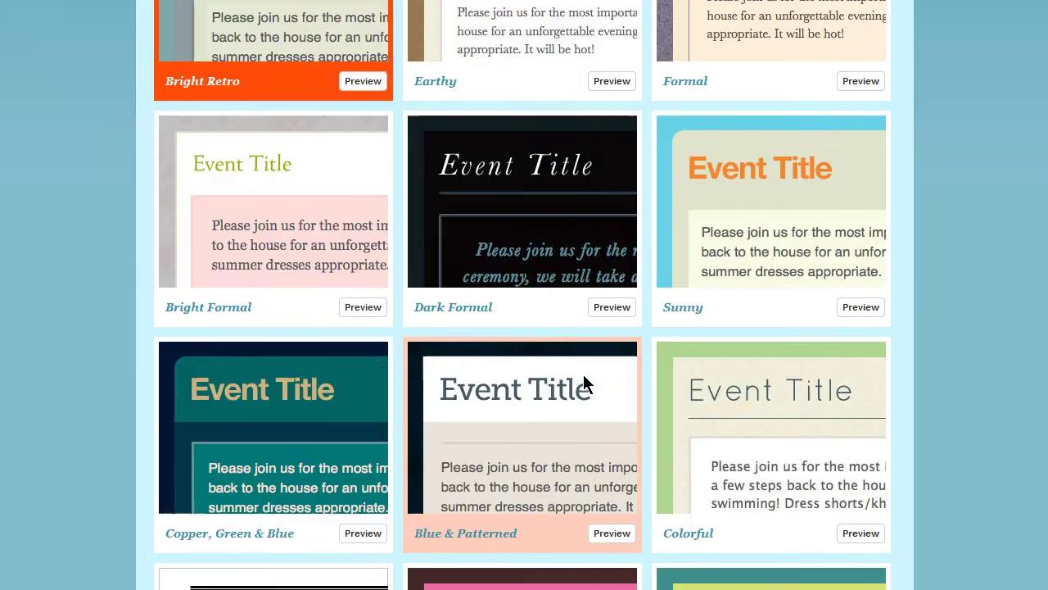
{"action": "scroll", "coordinate": [583, 374], "scroll_direction": "down", "scroll_amount": 8}
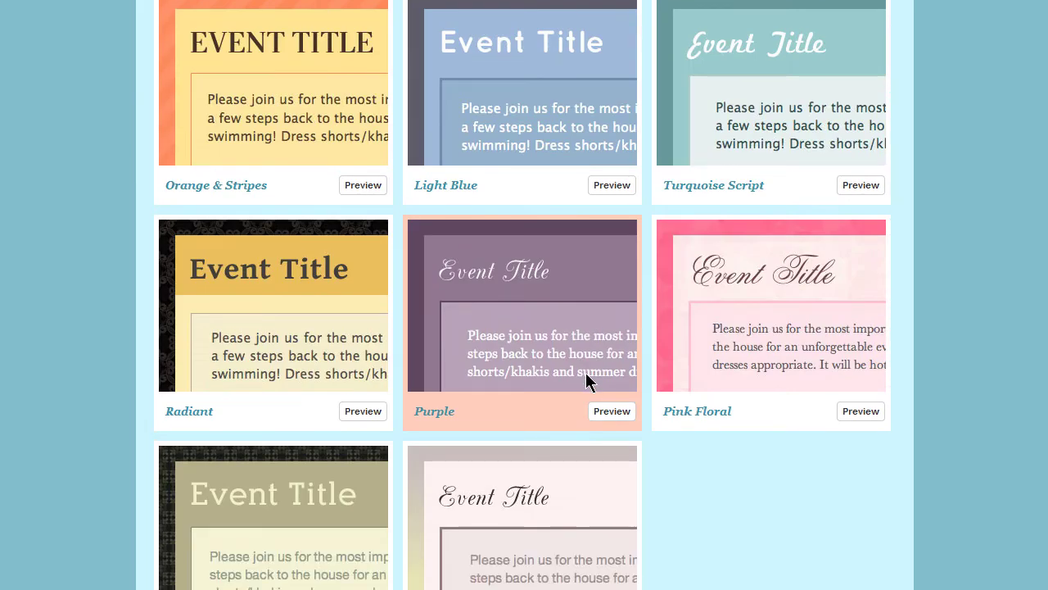
{"action": "scroll", "coordinate": [586, 379], "scroll_direction": "down", "scroll_amount": 3}
{"action": "left_click", "coordinate": [513, 451]}
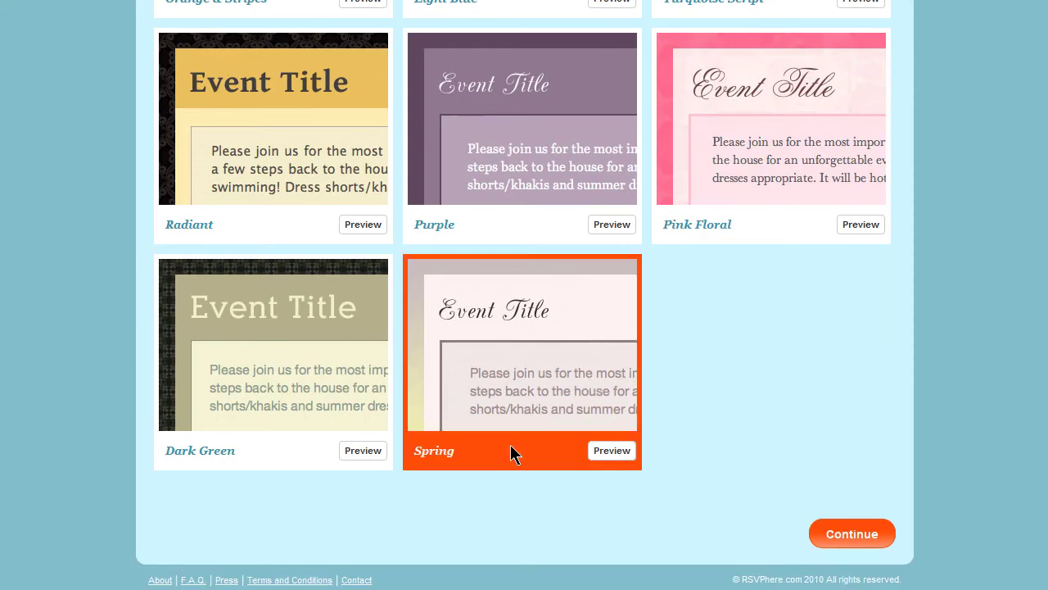
{"action": "left_click", "coordinate": [842, 533]}
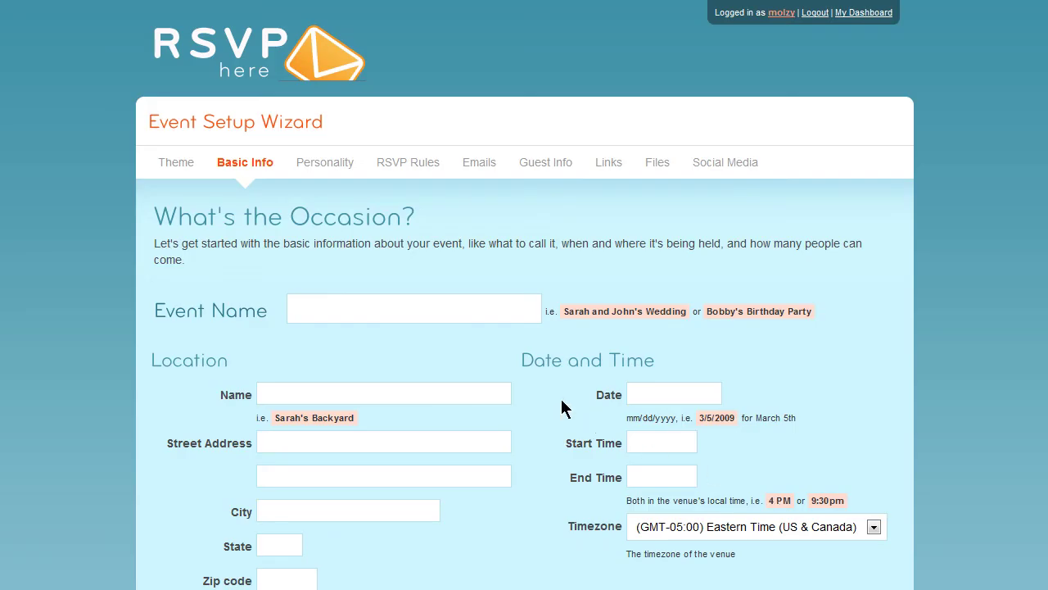
{"action": "scroll", "coordinate": [552, 398], "scroll_direction": "down", "scroll_amount": 3}
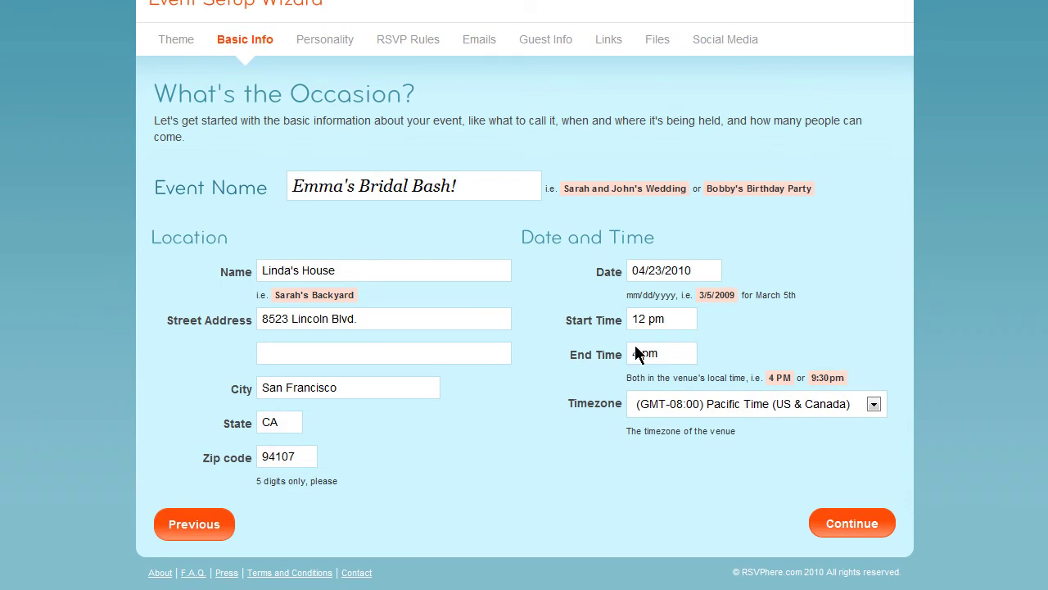
Step: Attach an event picture and paste a description inviting guests to Emma's wedding lunch with beverages
{"action": "left_click", "coordinate": [843, 526]}
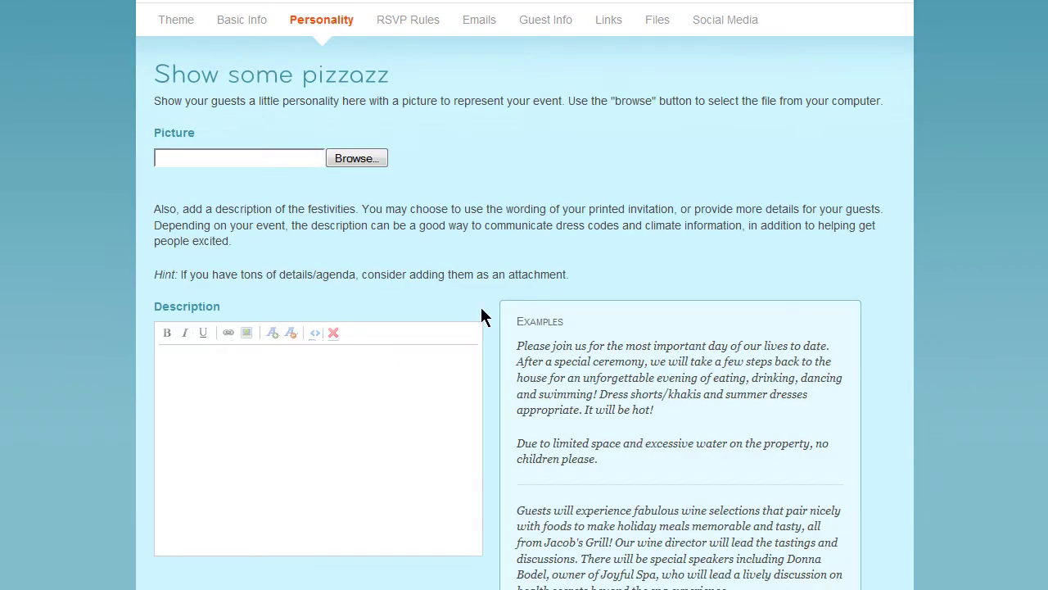
{"action": "left_click", "coordinate": [336, 166]}
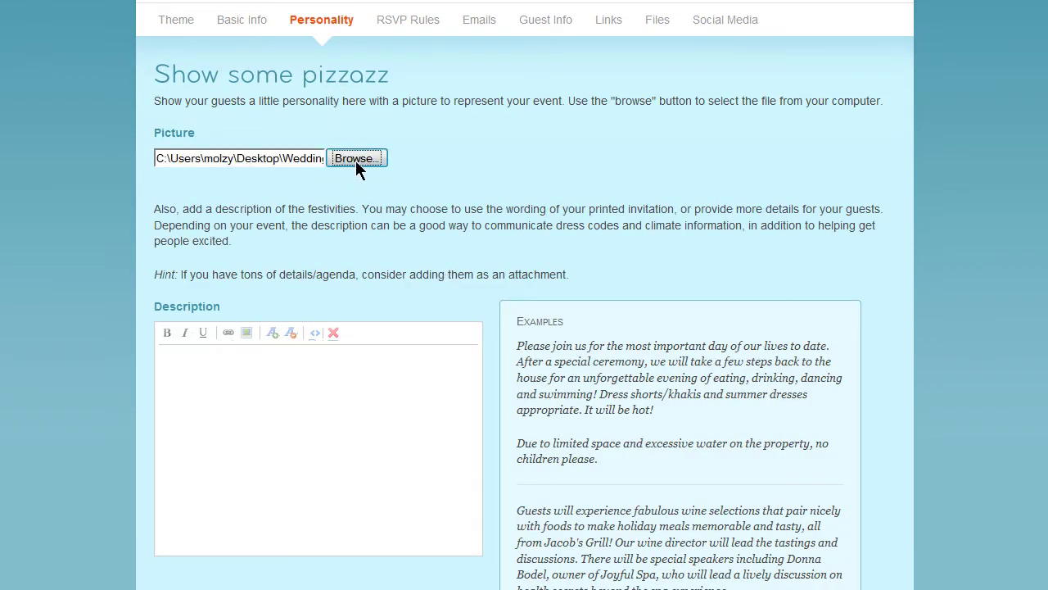
{"action": "scroll", "coordinate": [356, 164], "scroll_direction": "down", "scroll_amount": 3}
{"action": "left_click", "coordinate": [445, 257]}
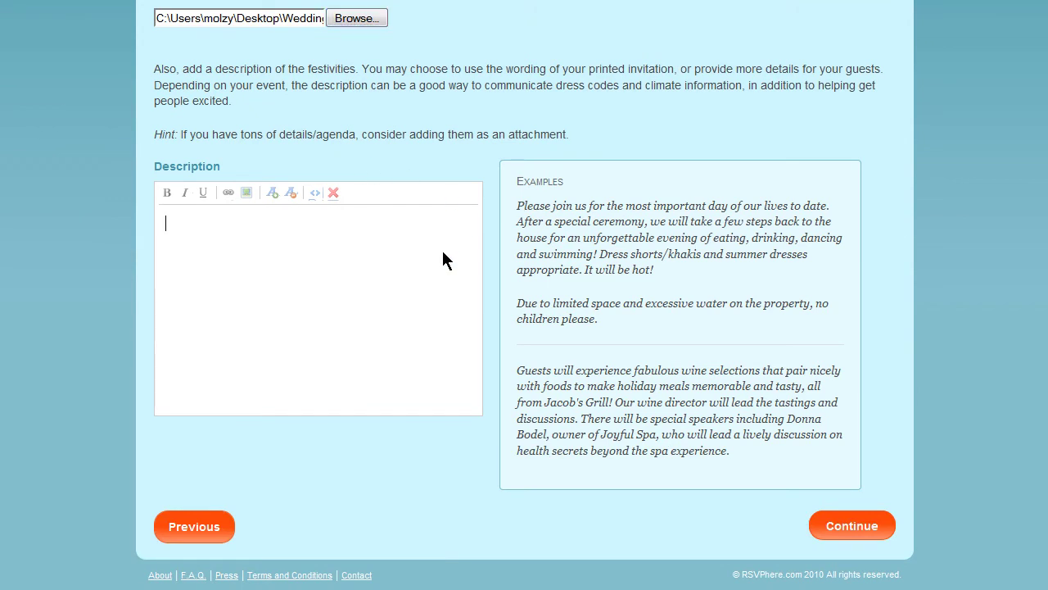
{"action": "type", "text": "Emma is getting married and we're gonna celebrate!  Put on your party hats and bring your drinking shoes.  Join us for lunch and beverages at Linda's house.  Gifts are welcomed, of course :)"}
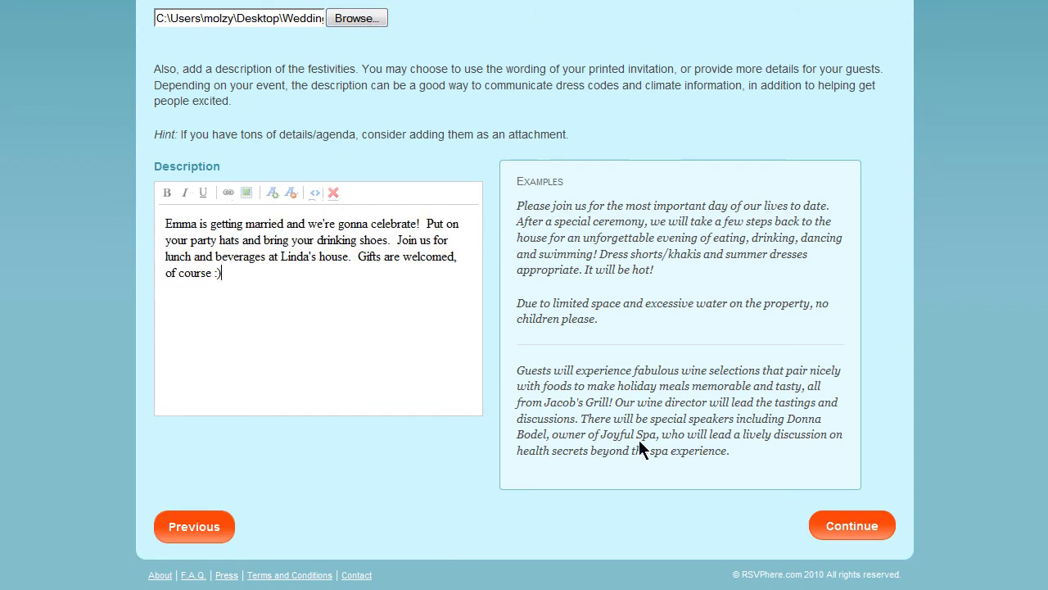
{"action": "left_click", "coordinate": [855, 527]}
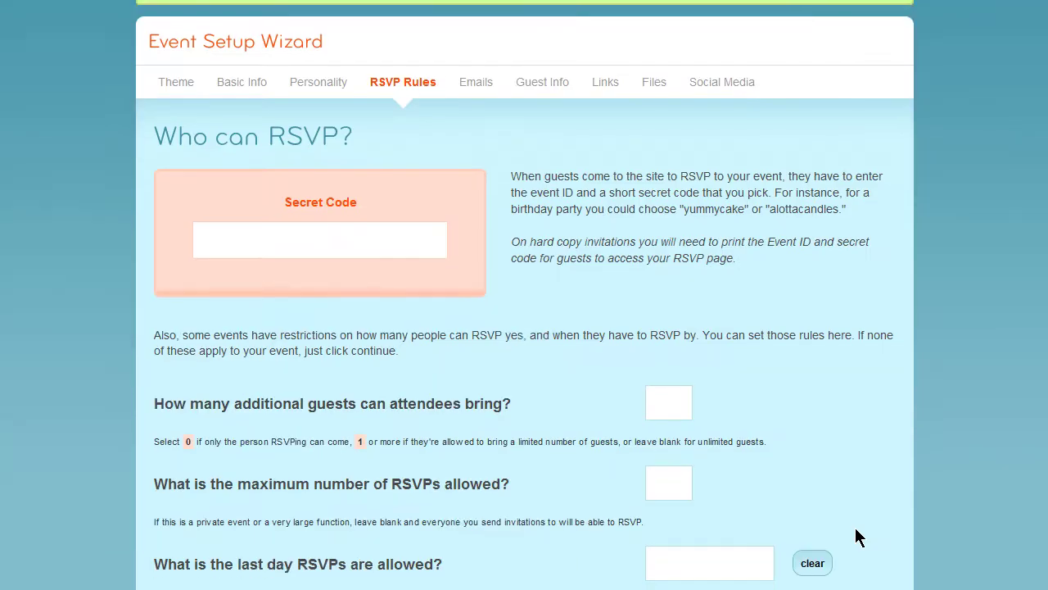
Step: Set the event's secret code and allow each attendee 2 additional guests
{"action": "left_click", "coordinate": [414, 247]}
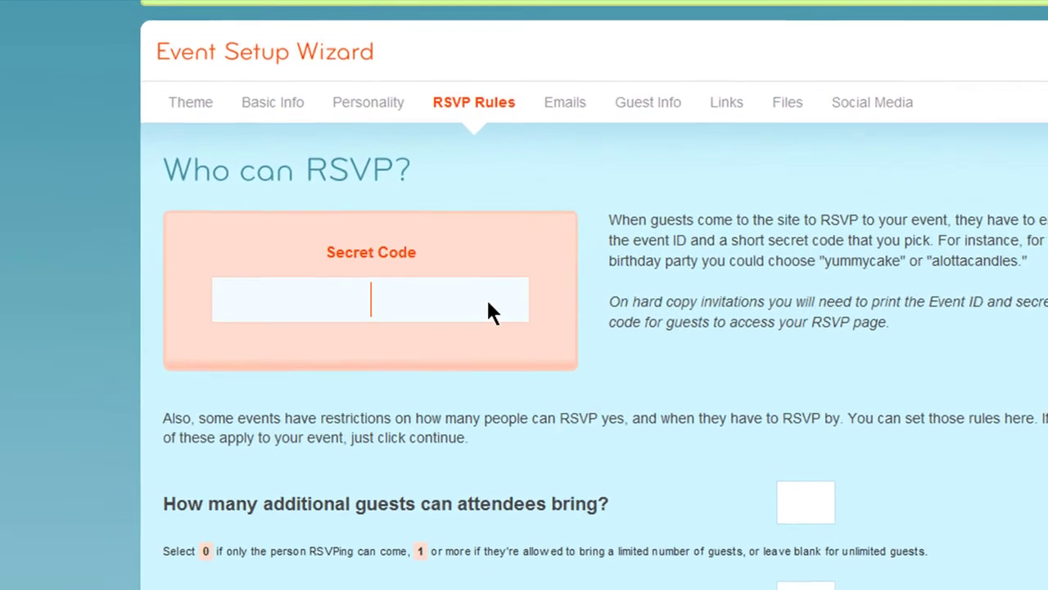
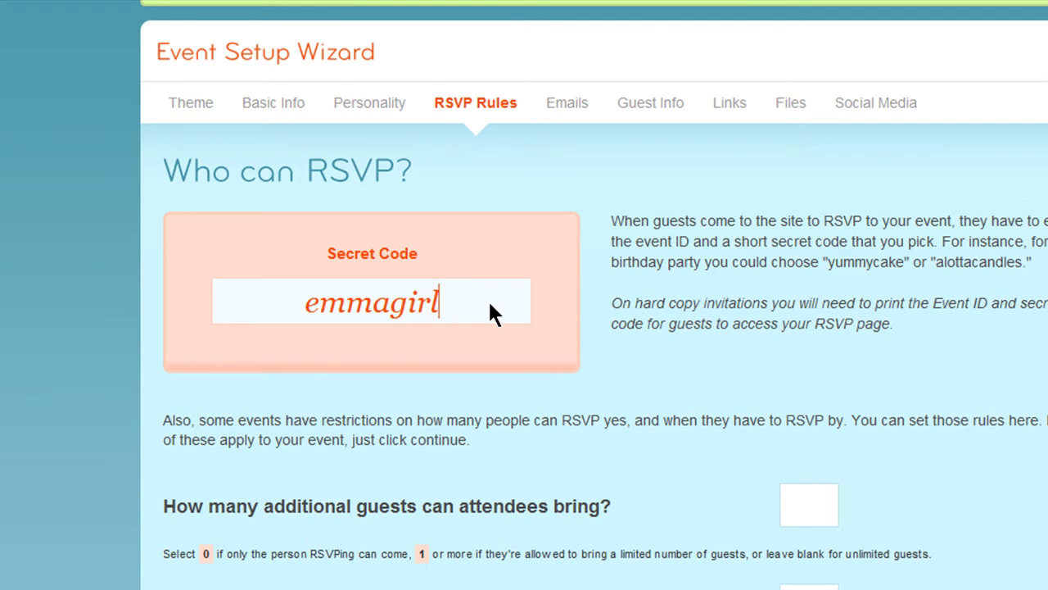
{"action": "scroll", "coordinate": [489, 306], "scroll_direction": "down", "scroll_amount": 4}
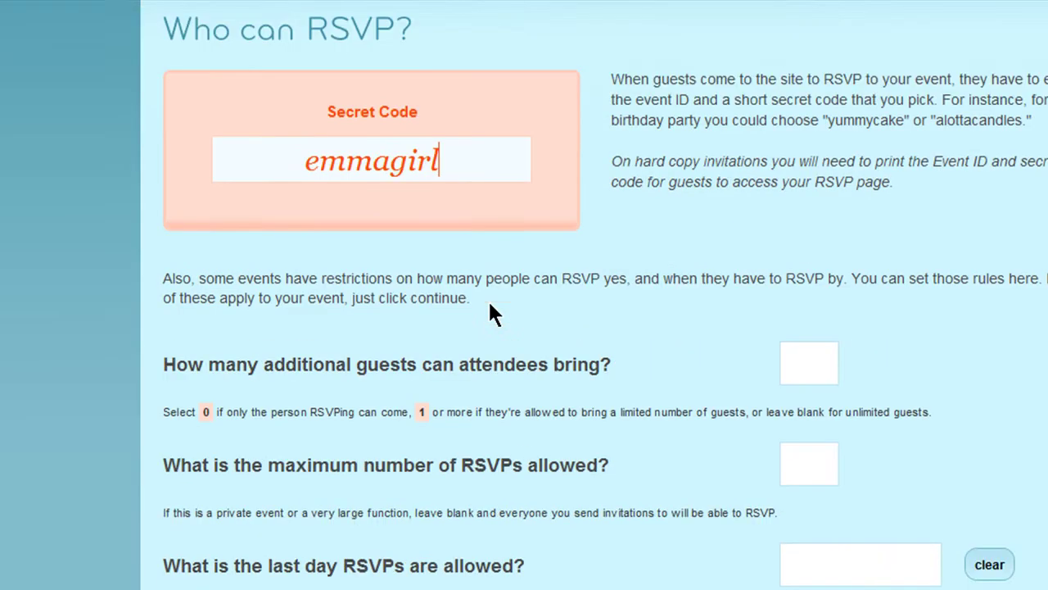
{"action": "left_click", "coordinate": [815, 310]}
{"action": "type", "text": "2"}
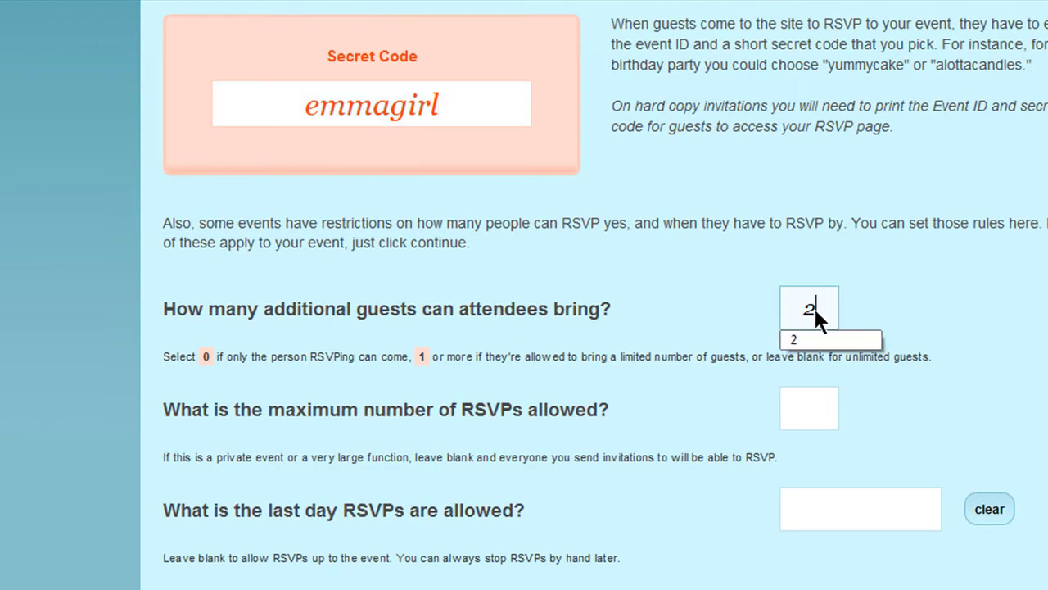
{"action": "left_click", "coordinate": [820, 412]}
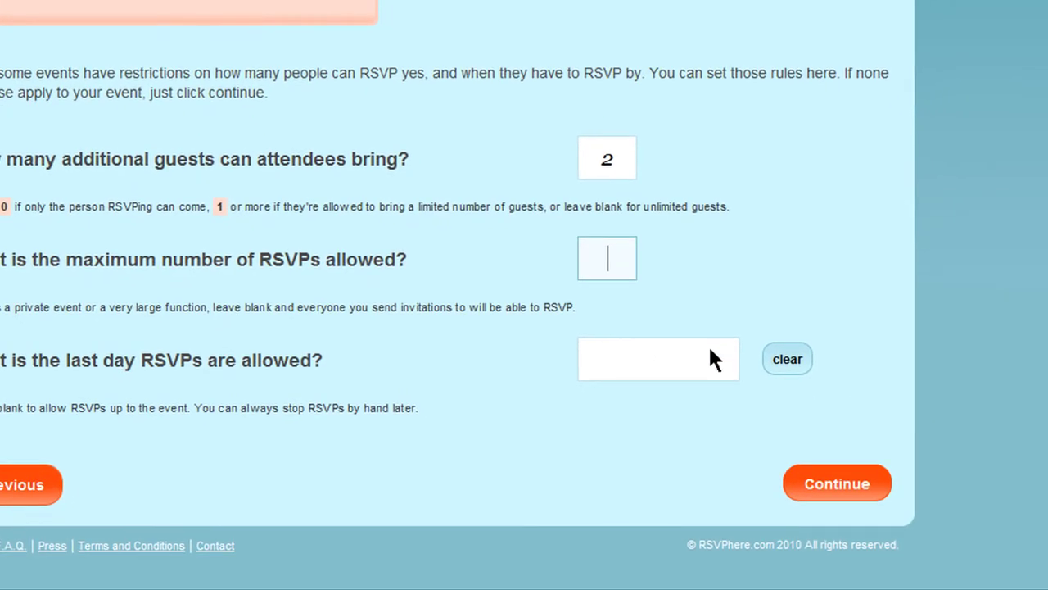
Step: Set the last RSVP day to April 23, 2010 in the calendar
{"action": "left_click", "coordinate": [710, 352]}
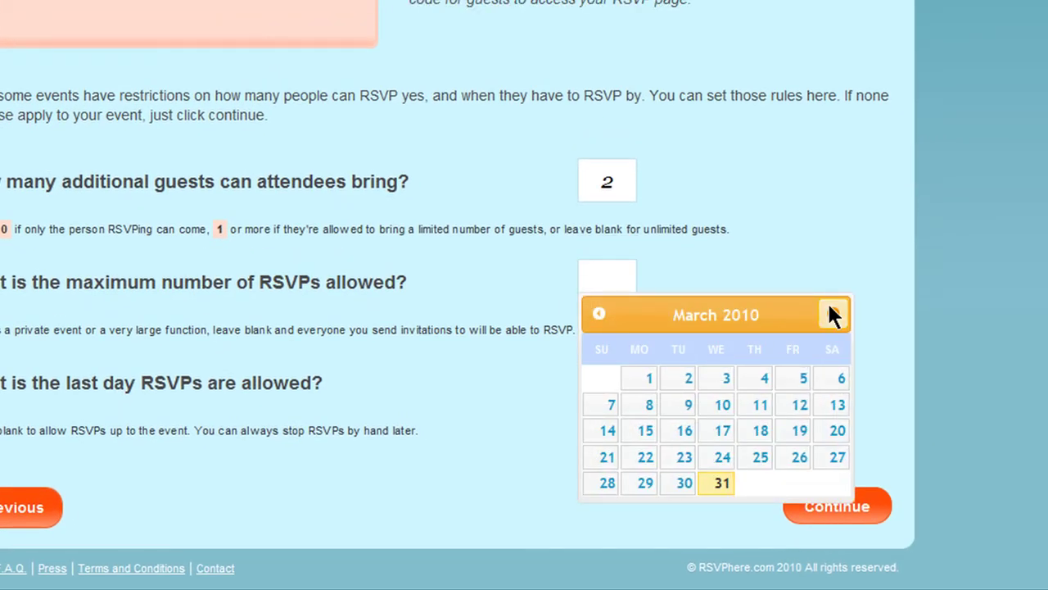
{"action": "left_click", "coordinate": [832, 314]}
{"action": "left_click", "coordinate": [798, 460]}
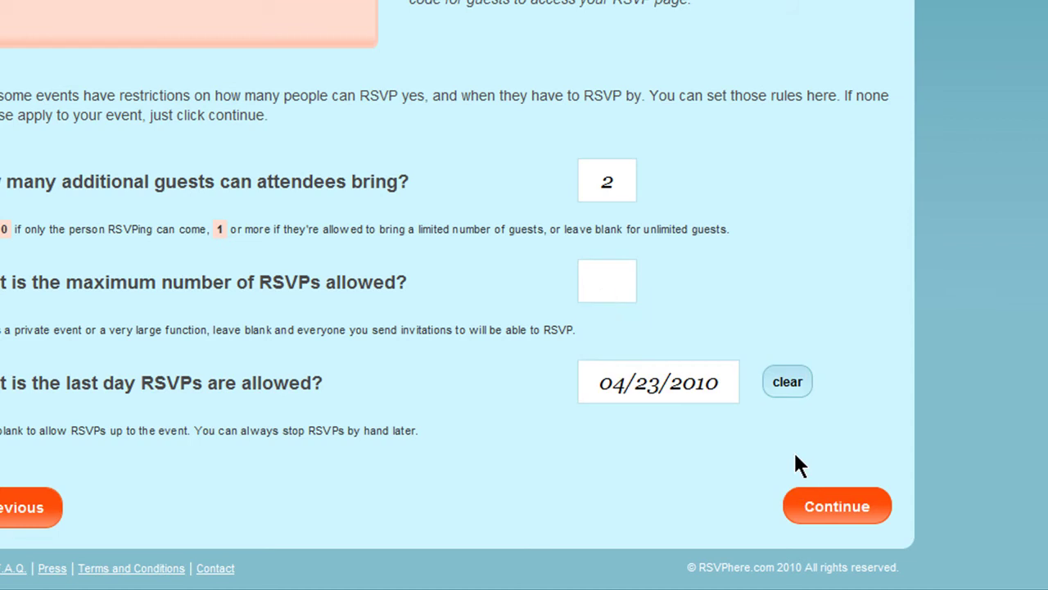
Step: Uncheck Send Reminder Email and Send Thanks Email on the Emails step
{"action": "left_click", "coordinate": [836, 509]}
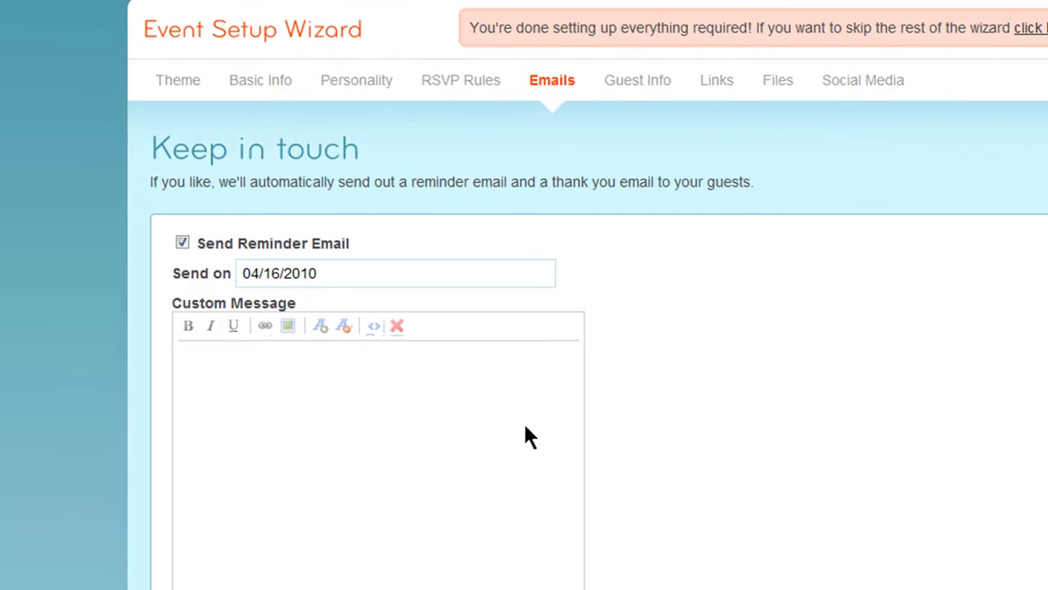
{"action": "left_click", "coordinate": [181, 243]}
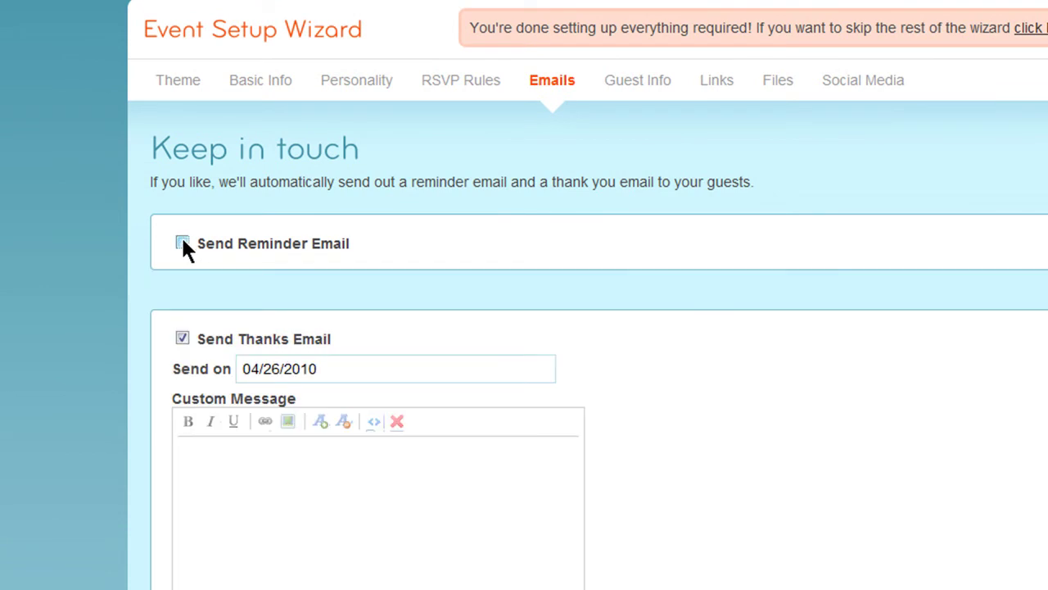
{"action": "left_click", "coordinate": [182, 339]}
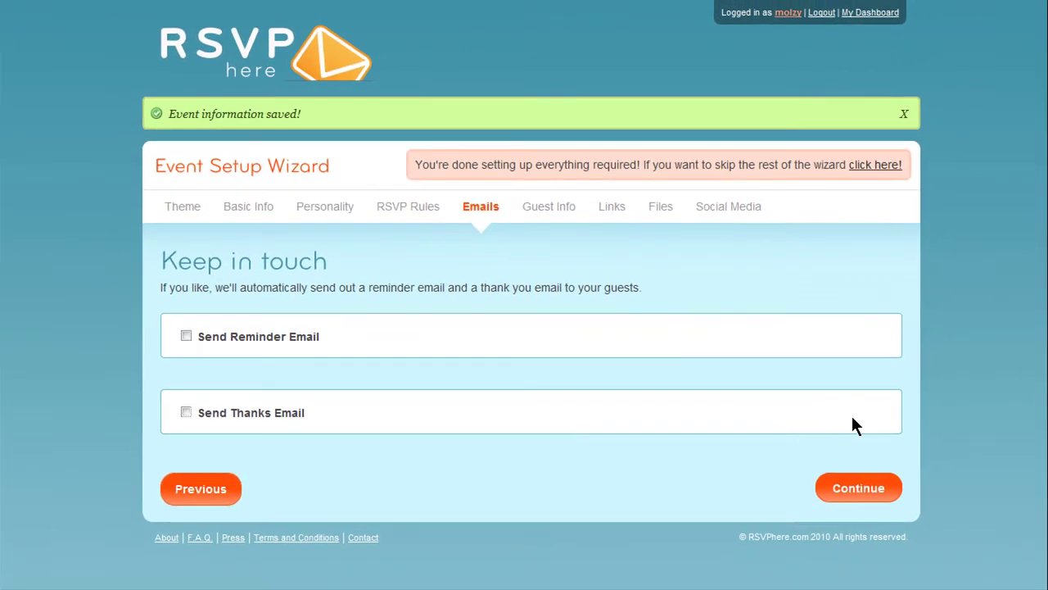
Step: Add the preset Phone Number, Birthday and wine preference guest questions
{"action": "left_click", "coordinate": [858, 486]}
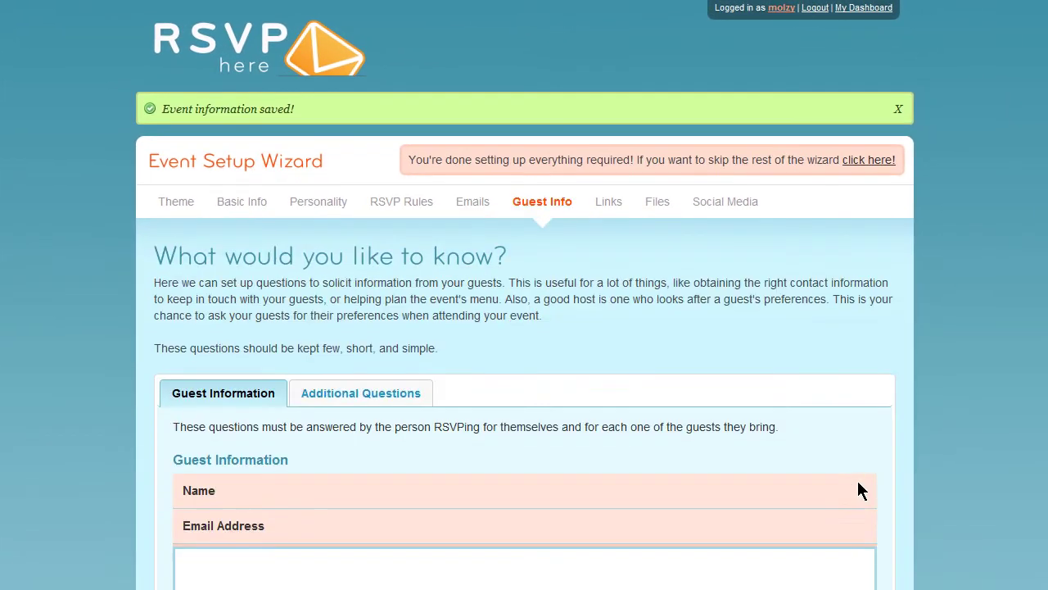
{"action": "scroll", "coordinate": [858, 483], "scroll_direction": "down", "scroll_amount": 2}
{"action": "scroll", "coordinate": [857, 480], "scroll_direction": "down", "scroll_amount": 3}
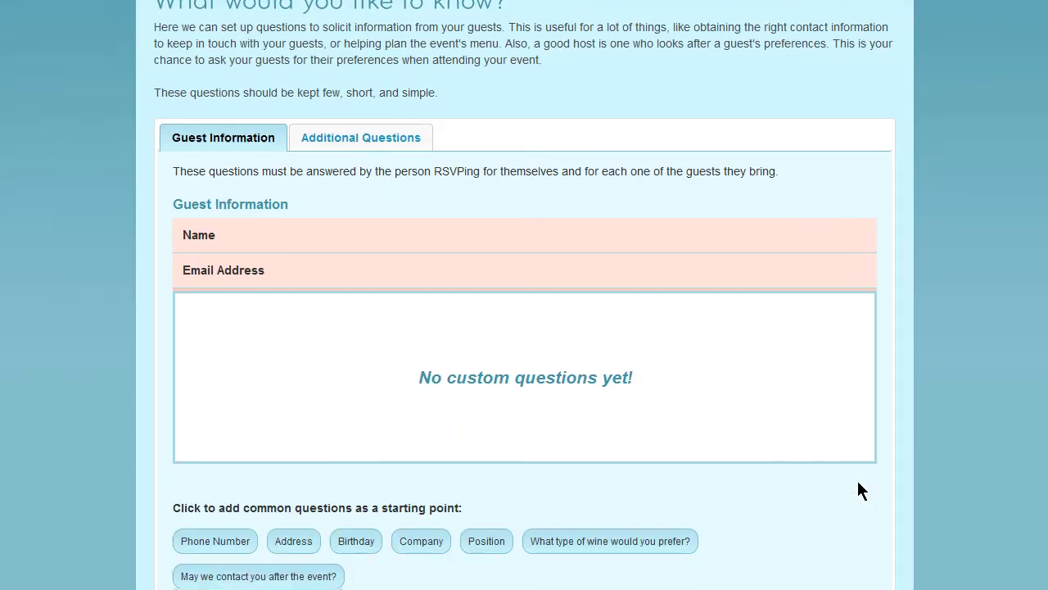
{"action": "scroll", "coordinate": [856, 486], "scroll_direction": "down", "scroll_amount": 1}
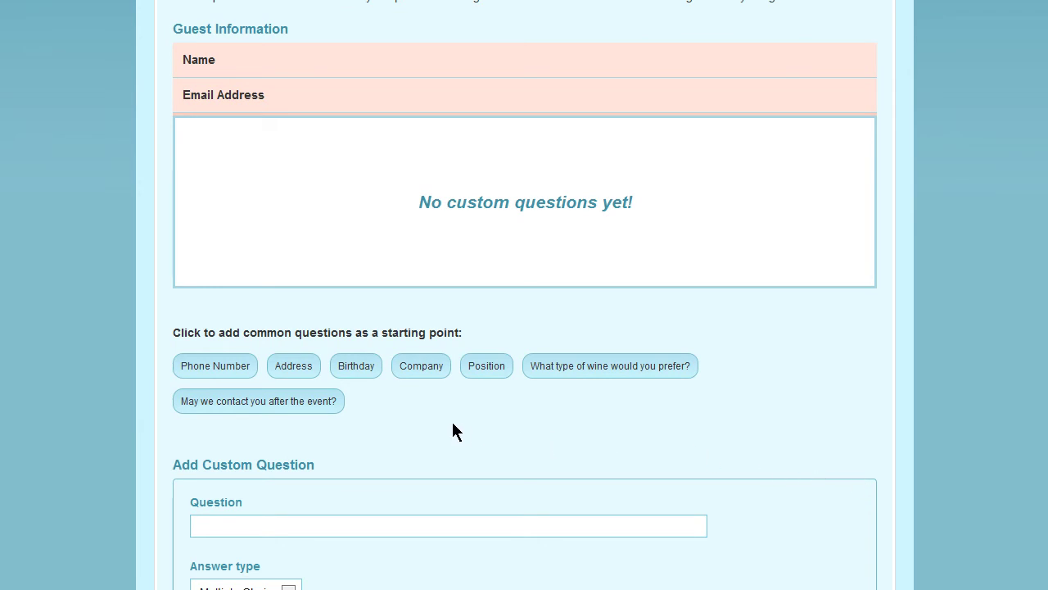
{"action": "left_click", "coordinate": [187, 373]}
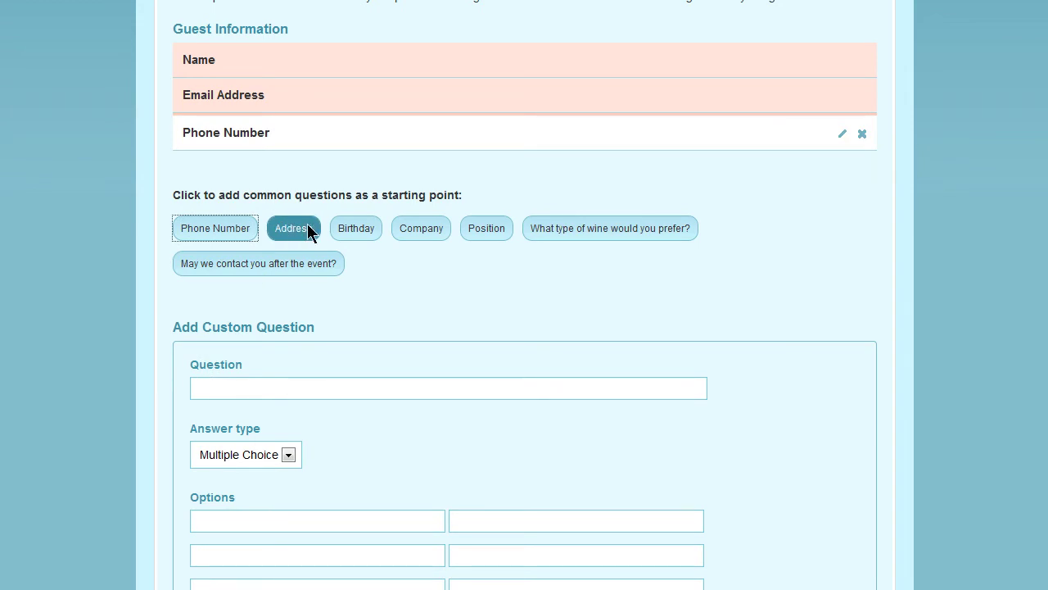
{"action": "left_click", "coordinate": [365, 231]}
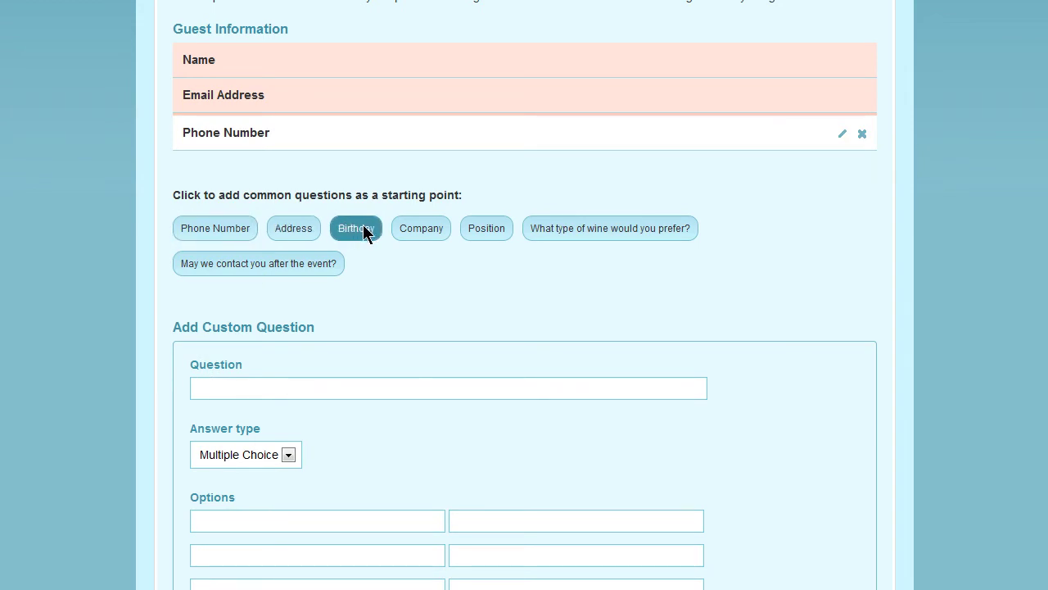
{"action": "left_click", "coordinate": [600, 263]}
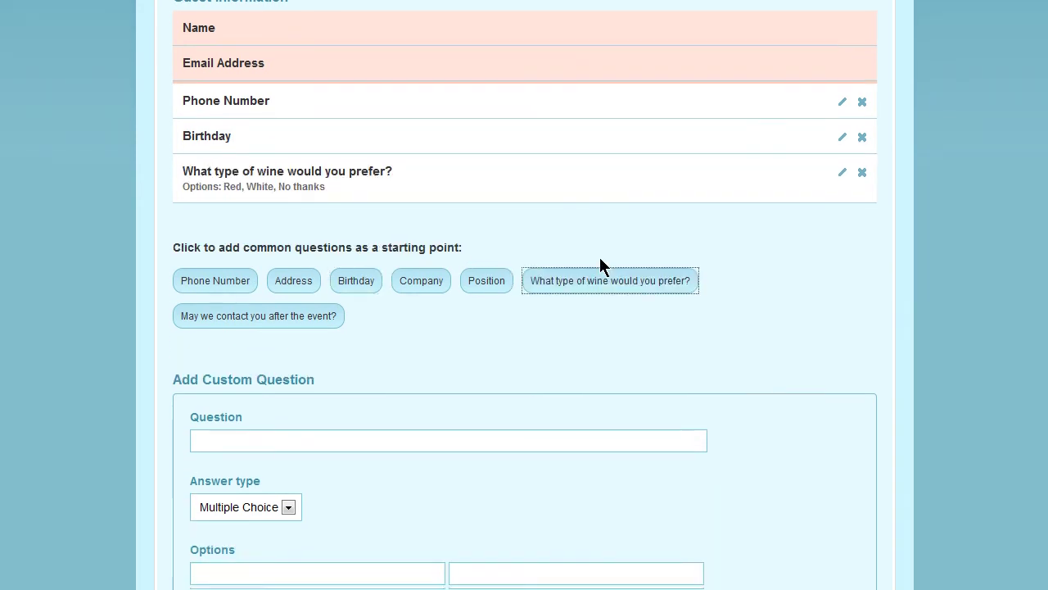
{"action": "scroll", "coordinate": [600, 262], "scroll_direction": "down", "scroll_amount": 3}
Step: Add a Short Answer question 'Do you have any dietary restrictions?'
{"action": "left_click", "coordinate": [602, 260]}
{"action": "type", "text": "Do you have any dietary restrictions?"}
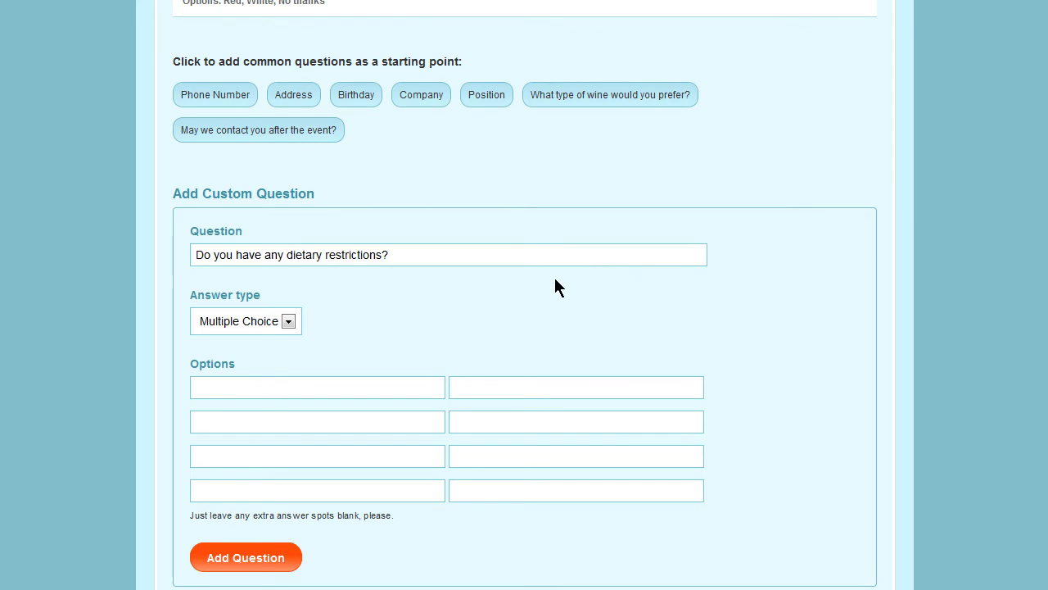
{"action": "left_click", "coordinate": [288, 322]}
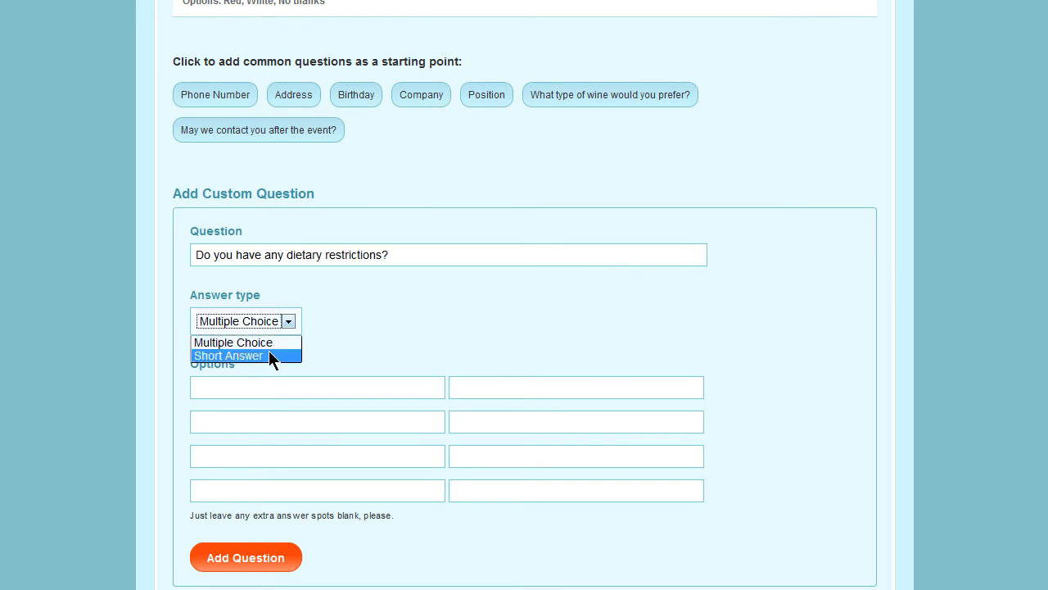
{"action": "left_click", "coordinate": [269, 354]}
{"action": "left_click", "coordinate": [256, 407]}
Step: Add 'Please select your lunch choice' with options chicken, beef, fish and vegetarian
{"action": "left_click", "coordinate": [361, 321]}
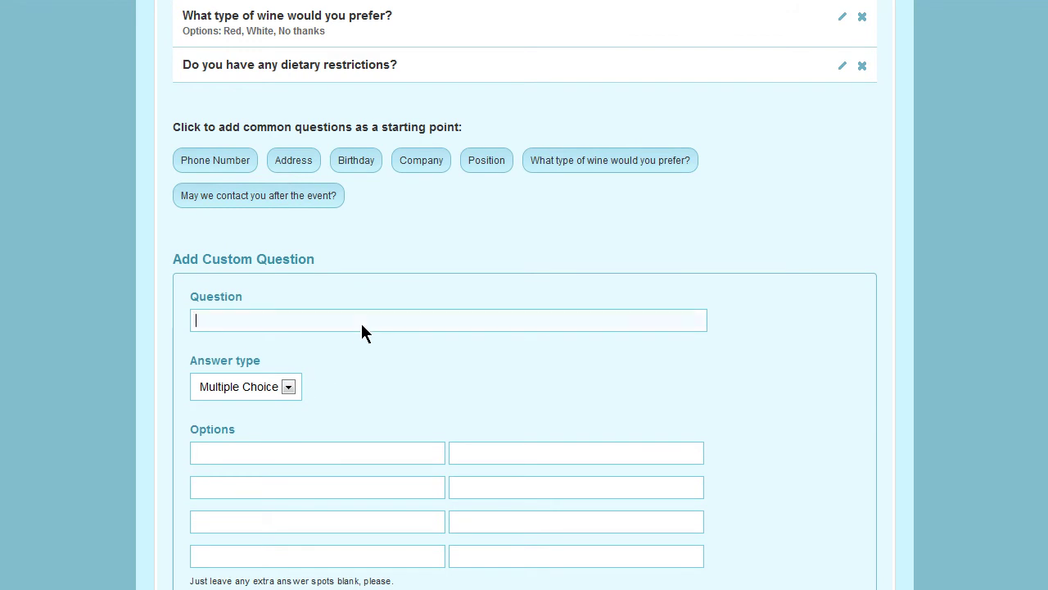
{"action": "type", "text": "Please select your lunch choice"}
{"action": "scroll", "coordinate": [361, 323], "scroll_direction": "down", "scroll_amount": 3}
{"action": "left_click", "coordinate": [397, 336]}
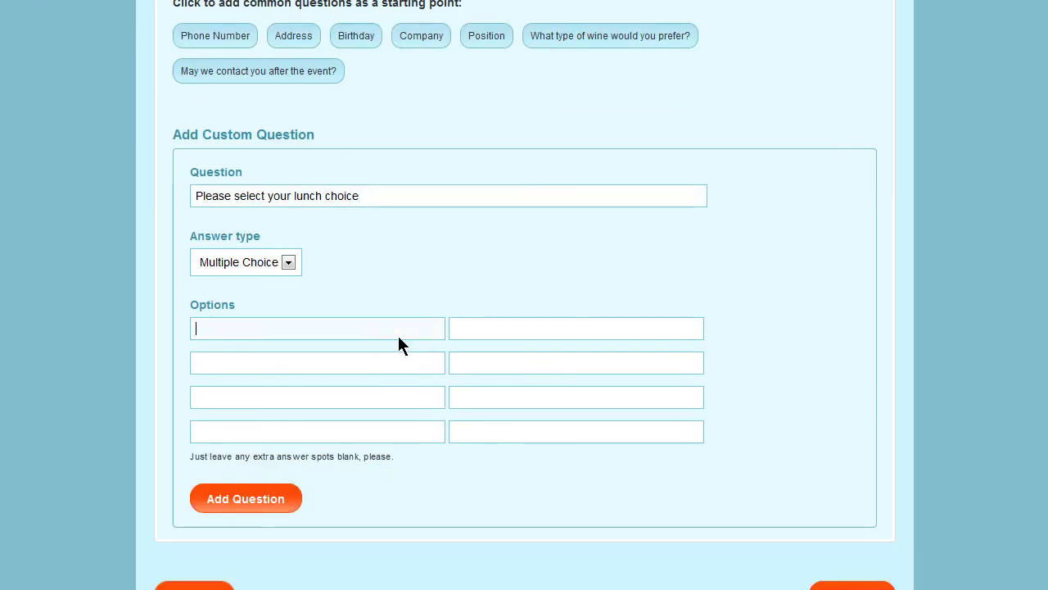
{"action": "type", "text": "chicken"}
{"action": "key", "text": "Tab"}
{"action": "type", "text": "beef"}
{"action": "key", "text": "Tab"}
{"action": "type", "text": "fish"}
{"action": "key", "text": "Tab"}
{"action": "type", "text": "vegetarian"}
{"action": "left_click", "coordinate": [246, 499]}
Step: Move the lunch question above wine and Phone Number below lunch
{"action": "scroll", "coordinate": [253, 500], "scroll_direction": "up", "scroll_amount": 5}
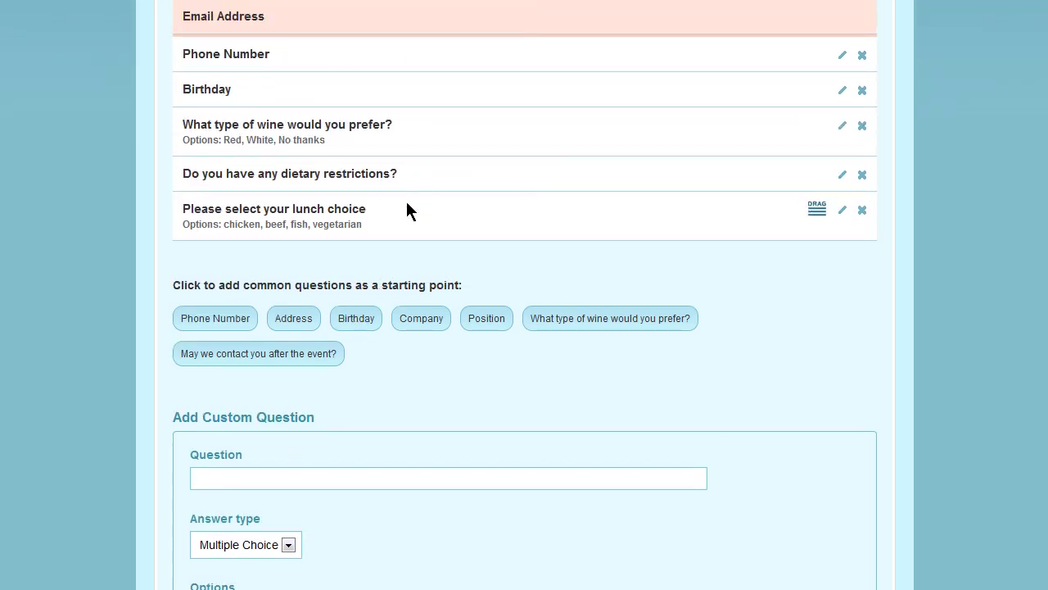
{"action": "left_click_drag", "start_coordinate": [817, 206], "coordinate": [819, 124]}
{"action": "left_click_drag", "start_coordinate": [823, 51], "coordinate": [821, 136]}
{"action": "scroll", "coordinate": [819, 156], "scroll_direction": "down", "scroll_amount": 5}
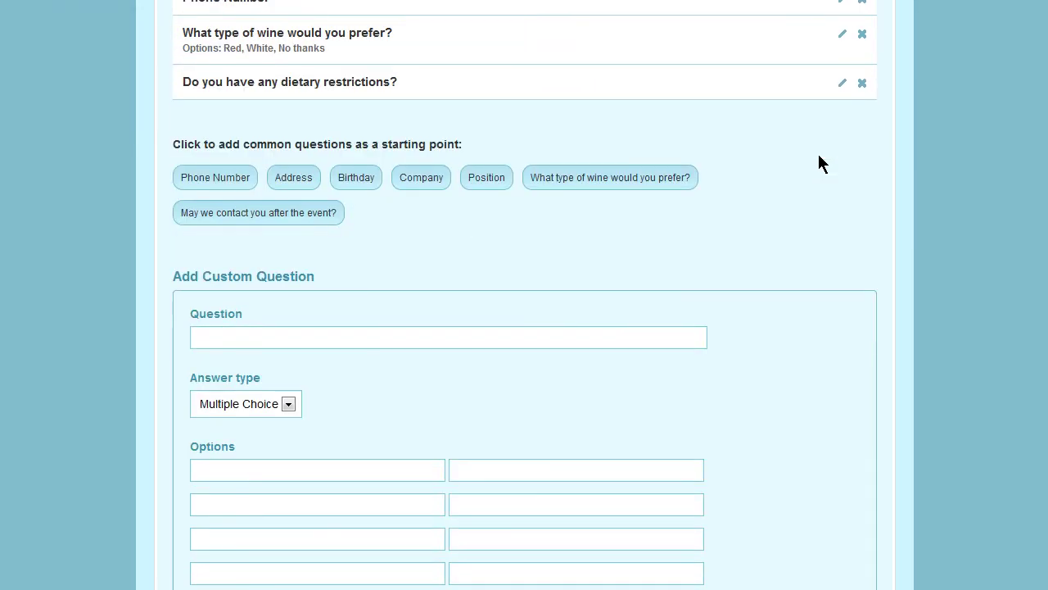
{"action": "left_click", "coordinate": [854, 504]}
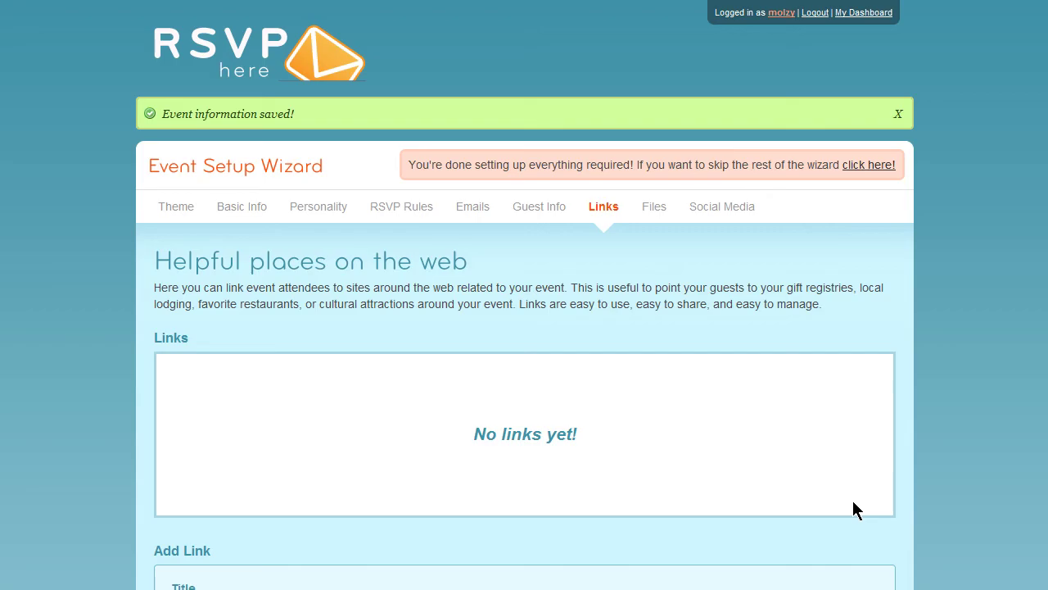
{"action": "scroll", "coordinate": [599, 402], "scroll_direction": "down", "scroll_amount": 4}
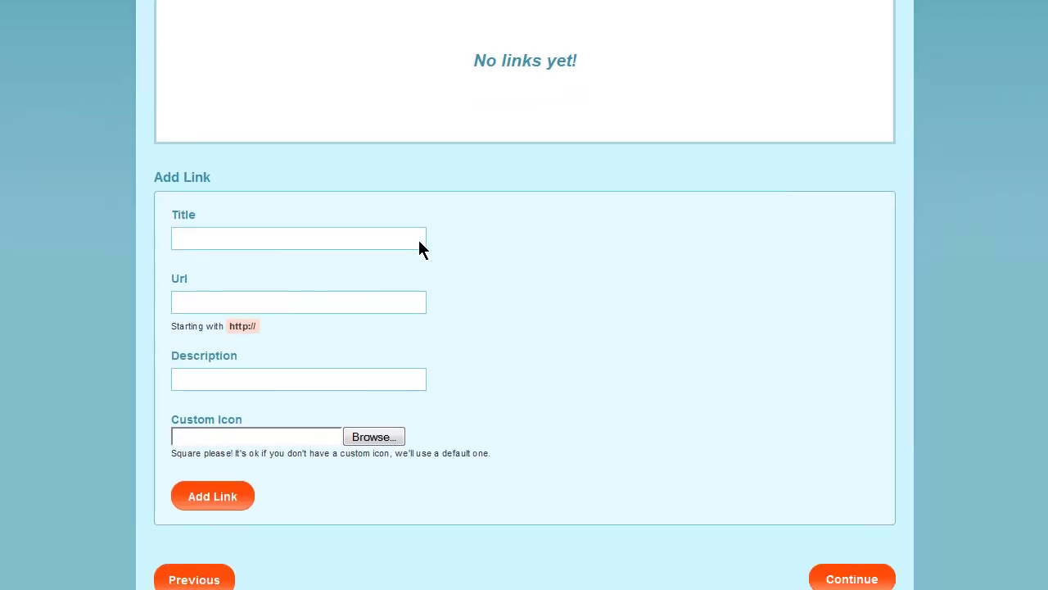
{"action": "left_click", "coordinate": [418, 240]}
{"action": "type", "text": "To stay"}
{"action": "key", "text": "Tab"}
{"action": "type", "text": "http://www.hilton.com"}
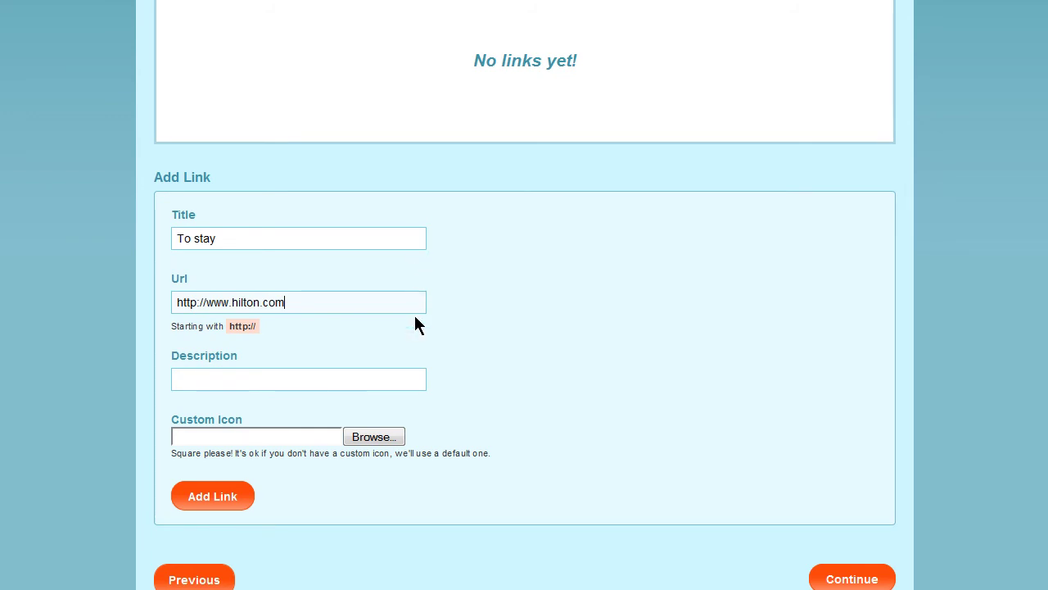
{"action": "left_click", "coordinate": [414, 380]}
{"action": "type", "text": "Hilton Hotel"}
{"action": "scroll", "coordinate": [411, 379], "scroll_direction": "down", "scroll_amount": 1}
Step: Skip the Files and Social Media steps and finish the wizard to reach the event dashboard
{"action": "left_click", "coordinate": [837, 510]}
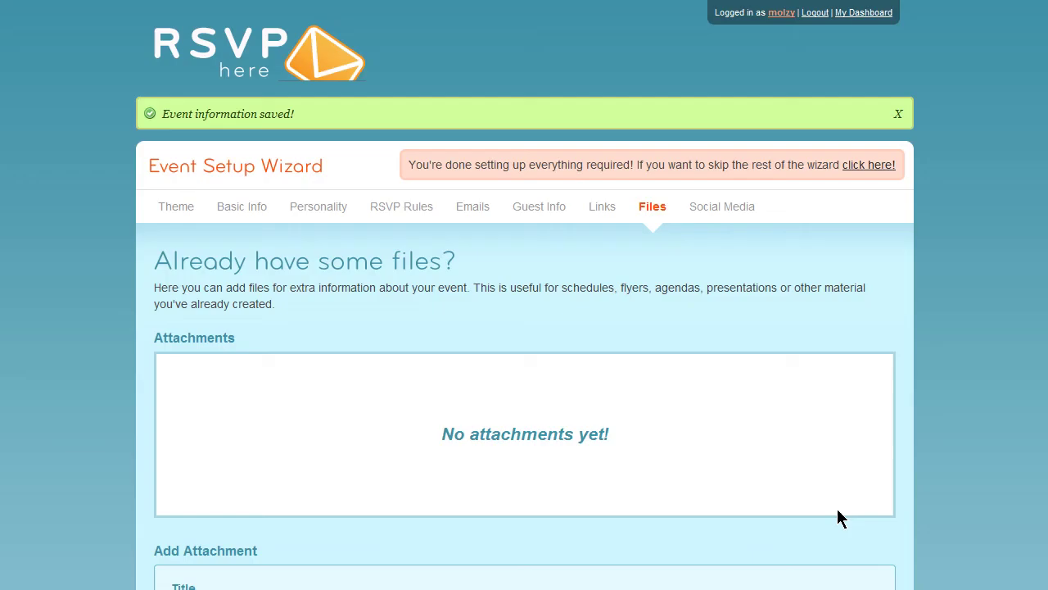
{"action": "scroll", "coordinate": [549, 391], "scroll_direction": "down", "scroll_amount": 4}
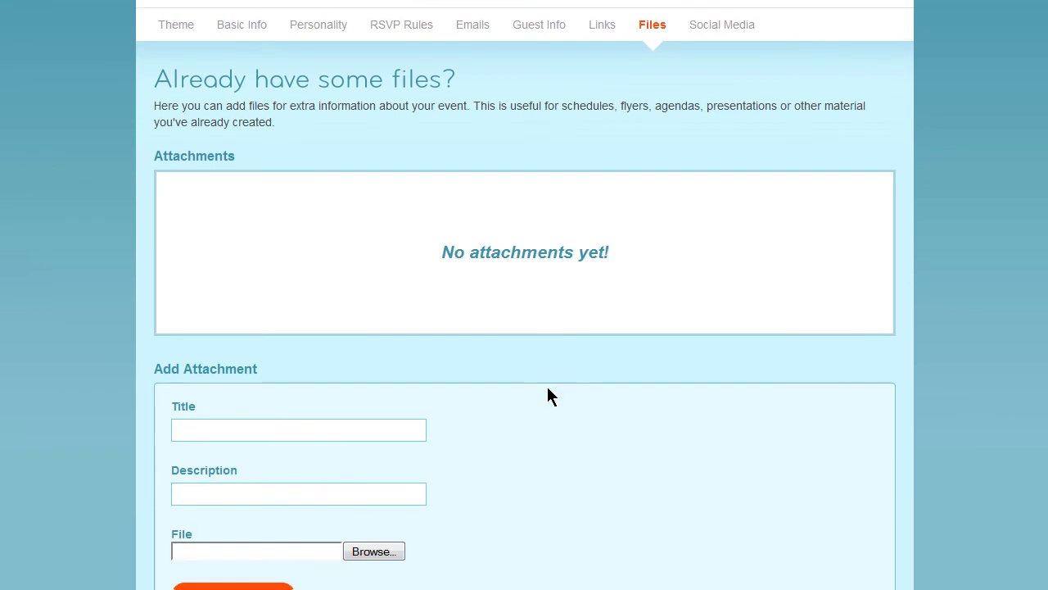
{"action": "scroll", "coordinate": [548, 389], "scroll_direction": "down", "scroll_amount": 2}
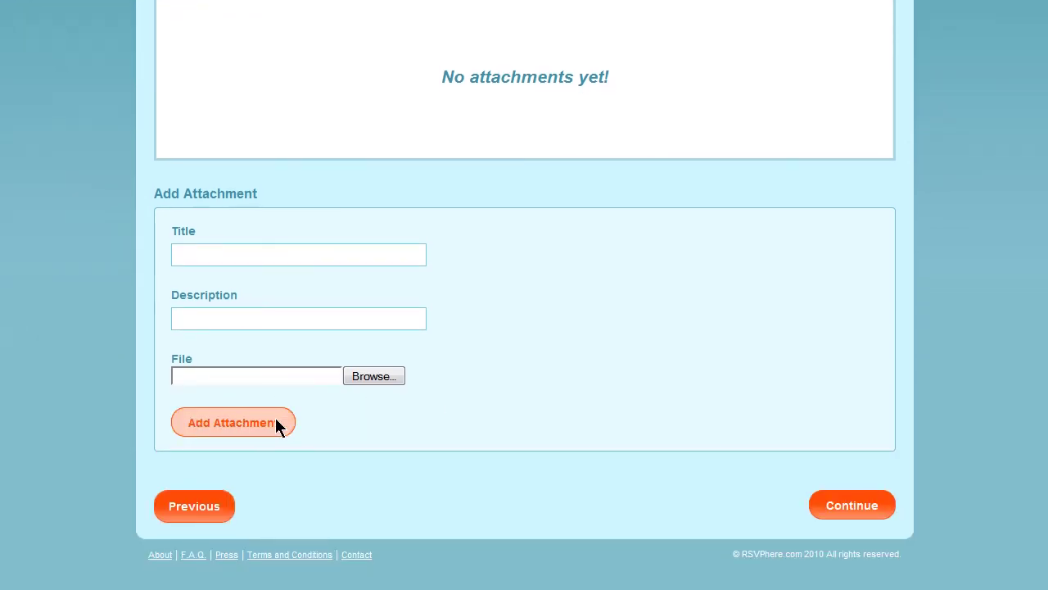
{"action": "left_click", "coordinate": [868, 508]}
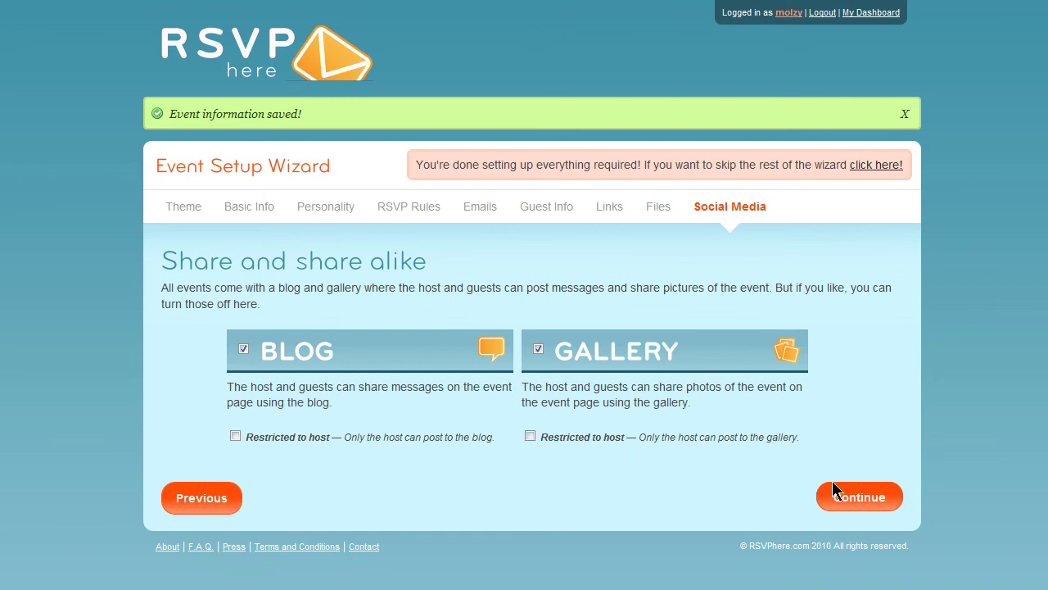
{"action": "left_click", "coordinate": [858, 497]}
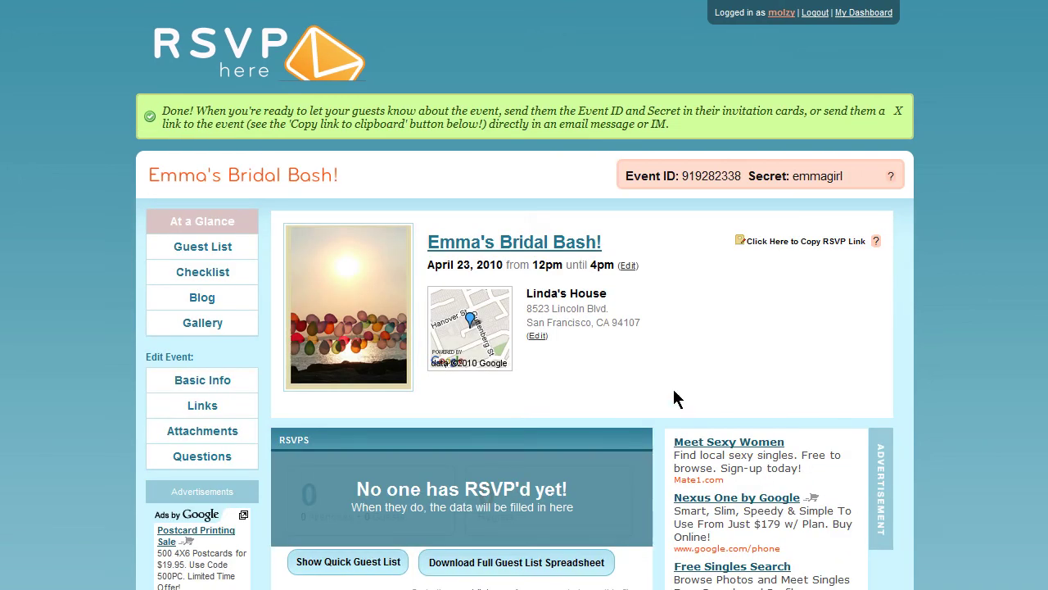
Step: Enter event ID 919282338 and its secret code to open the Emma's Bridal Bash! RSVP page
{"action": "scroll", "coordinate": [673, 389], "scroll_direction": "down", "scroll_amount": 3}
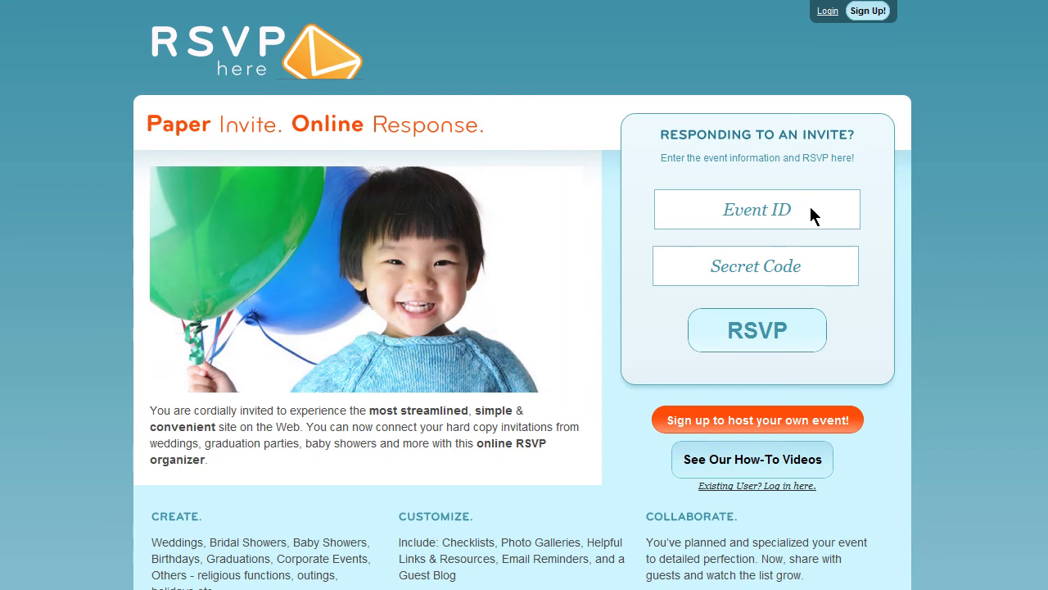
{"action": "left_click", "coordinate": [811, 208]}
{"action": "left_click", "coordinate": [825, 271]}
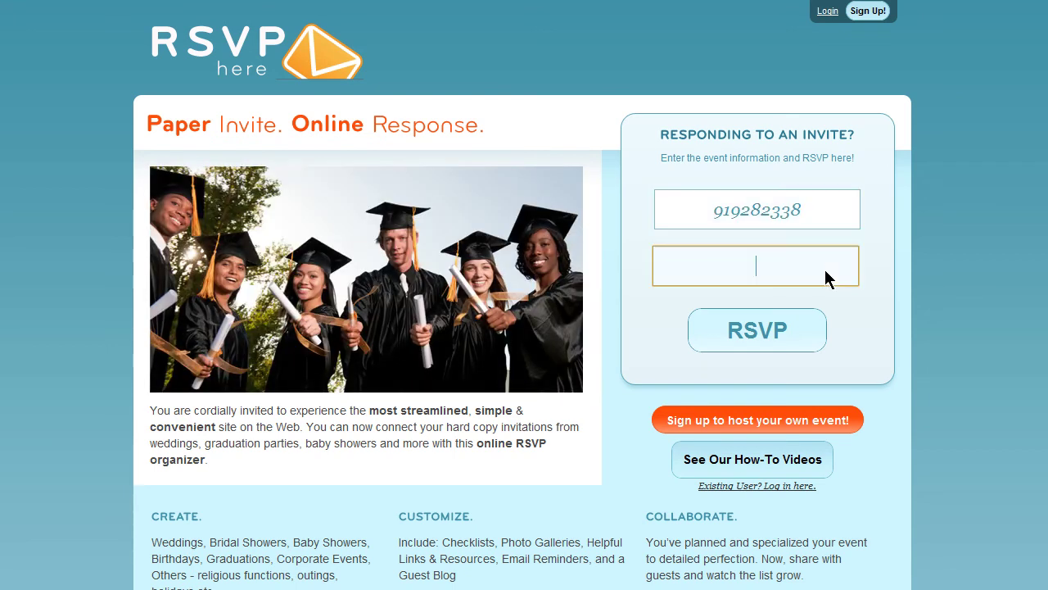
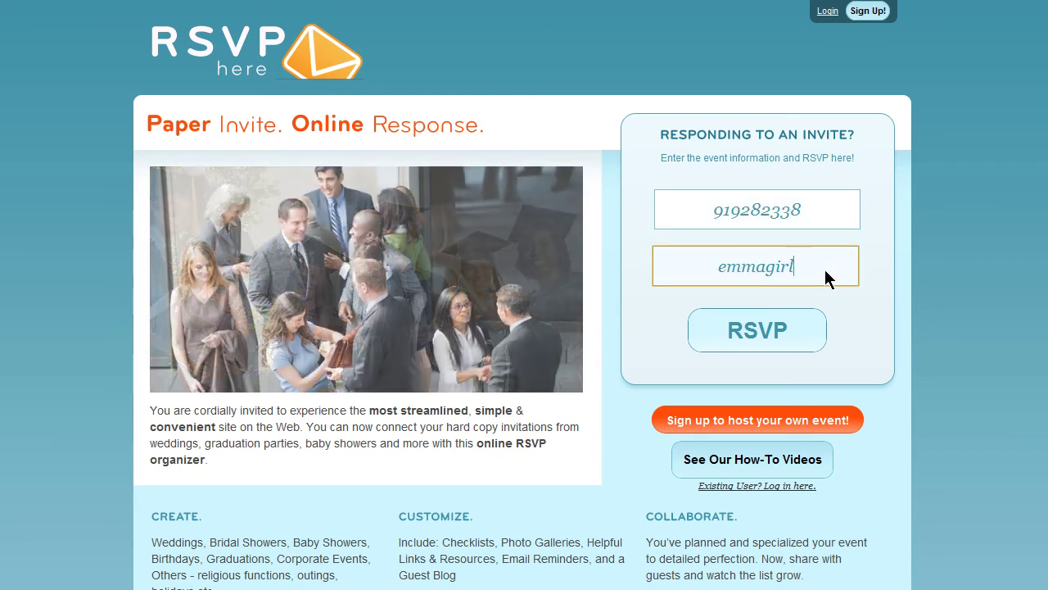
{"action": "left_click", "coordinate": [783, 326]}
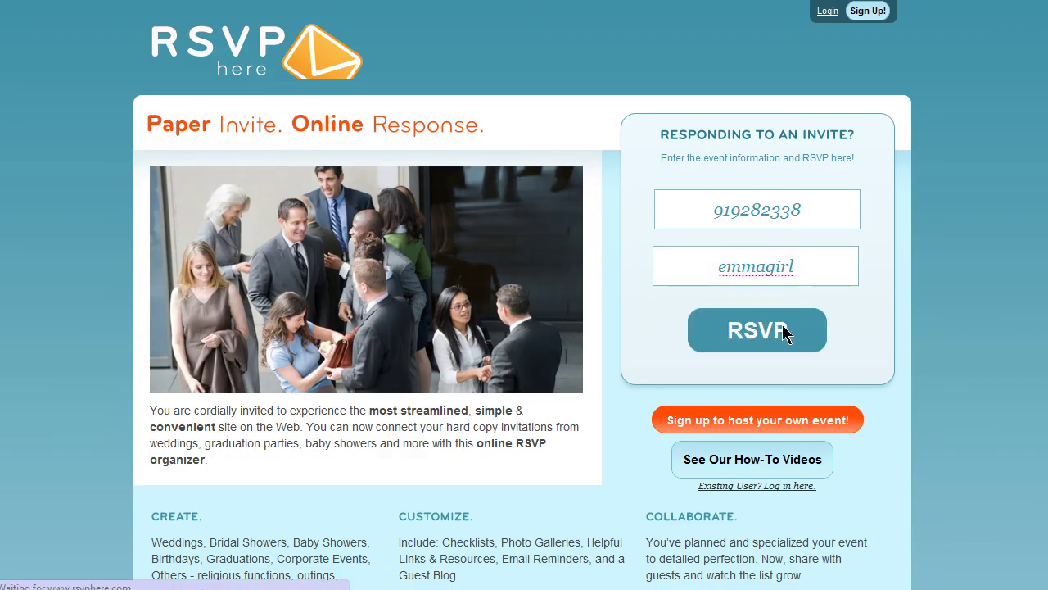
{"action": "scroll", "coordinate": [469, 241], "scroll_direction": "down", "scroll_amount": 3}
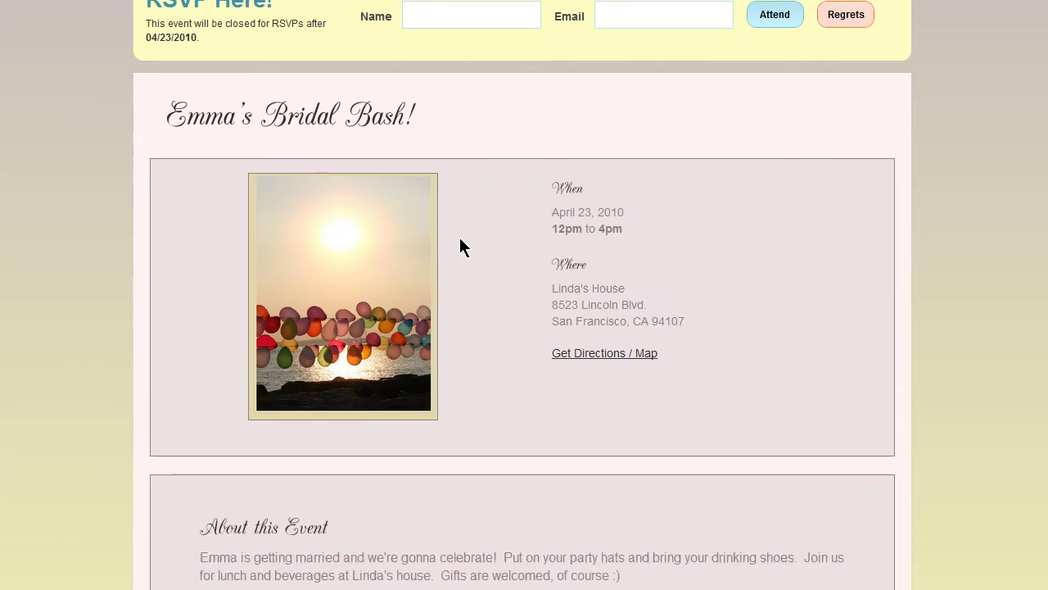
Step: Fill in the attendee's name, e-mail and birthday and mark them as attending
{"action": "scroll", "coordinate": [463, 246], "scroll_direction": "up", "scroll_amount": 3}
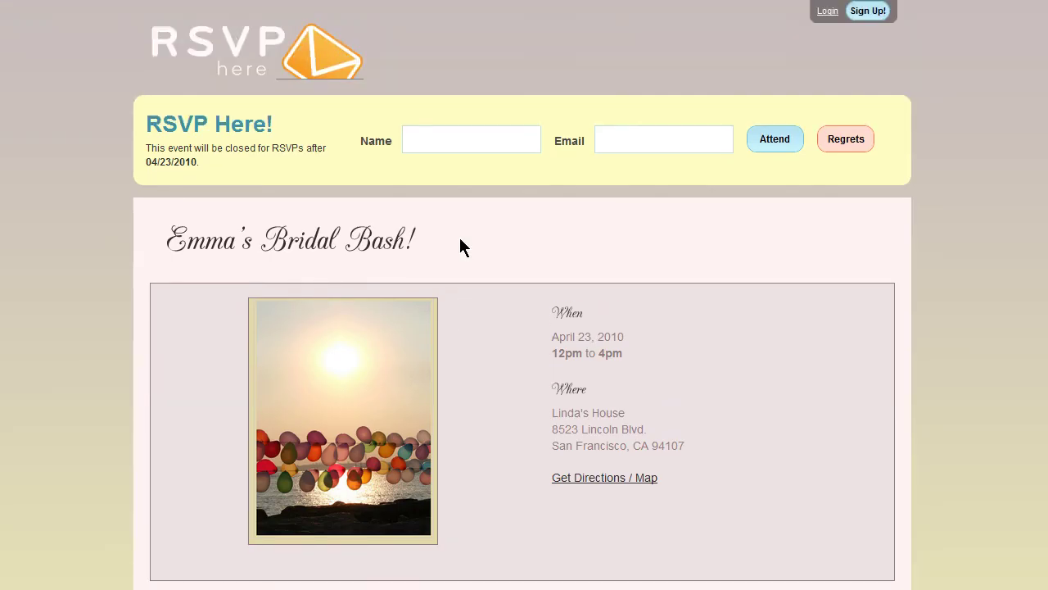
{"action": "left_click", "coordinate": [527, 149]}
{"action": "key", "text": "Tab"}
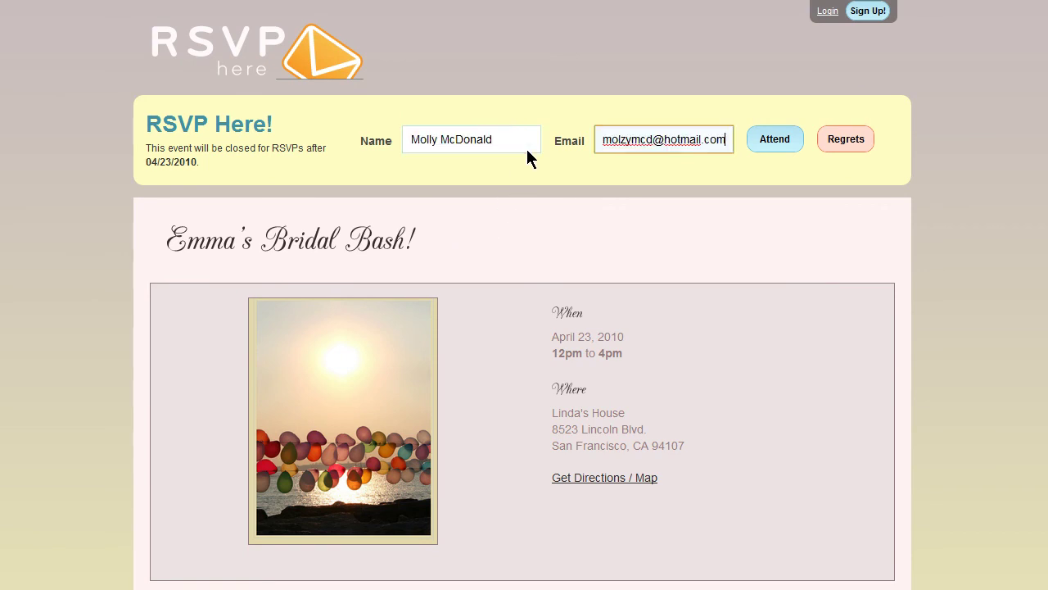
{"action": "left_click", "coordinate": [767, 138]}
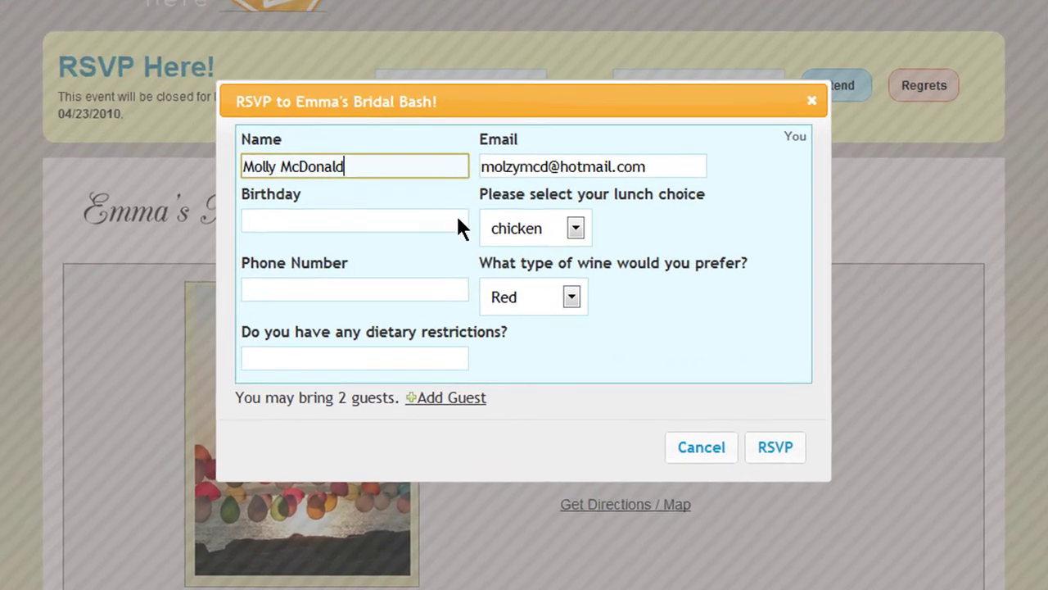
{"action": "left_click", "coordinate": [466, 248]}
{"action": "type", "text": "01"}
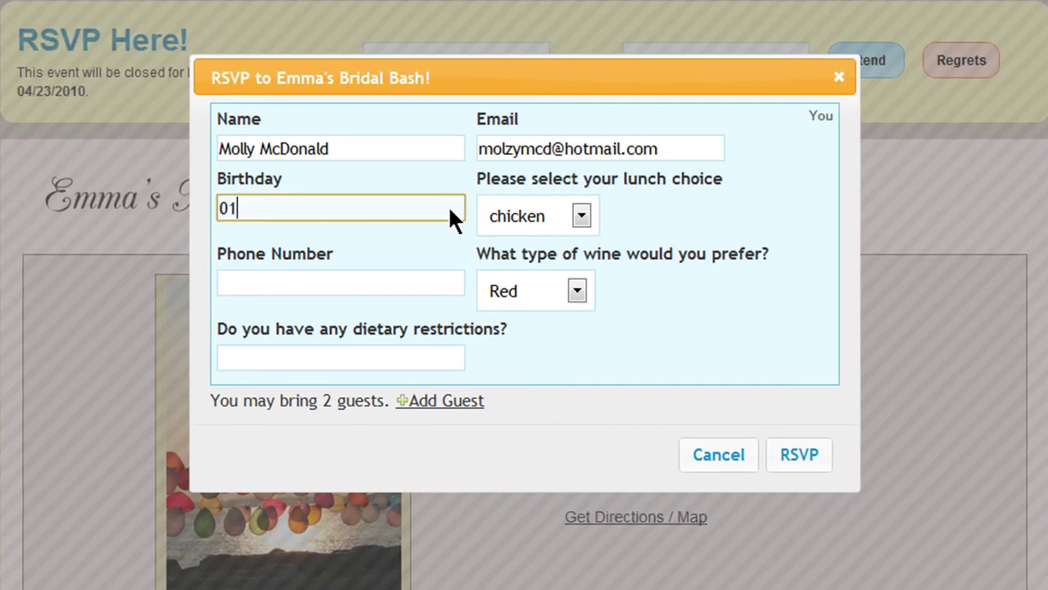
{"action": "type", "text": "/01/1980"}
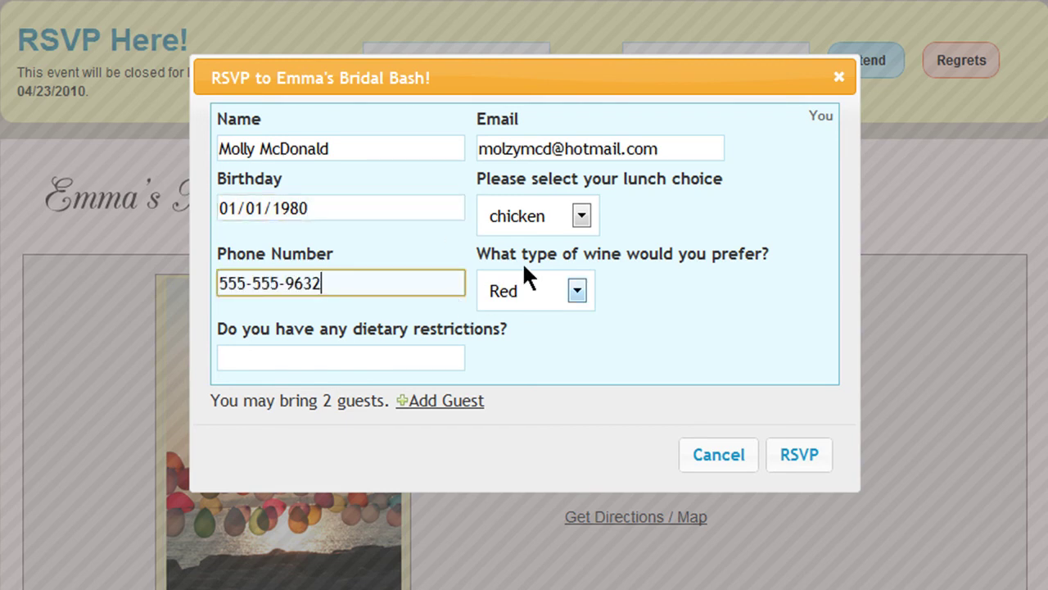
Step: Choose vegetarian lunch, Red wine and enter 'vegan' as the dietary restriction
{"action": "left_click", "coordinate": [584, 213]}
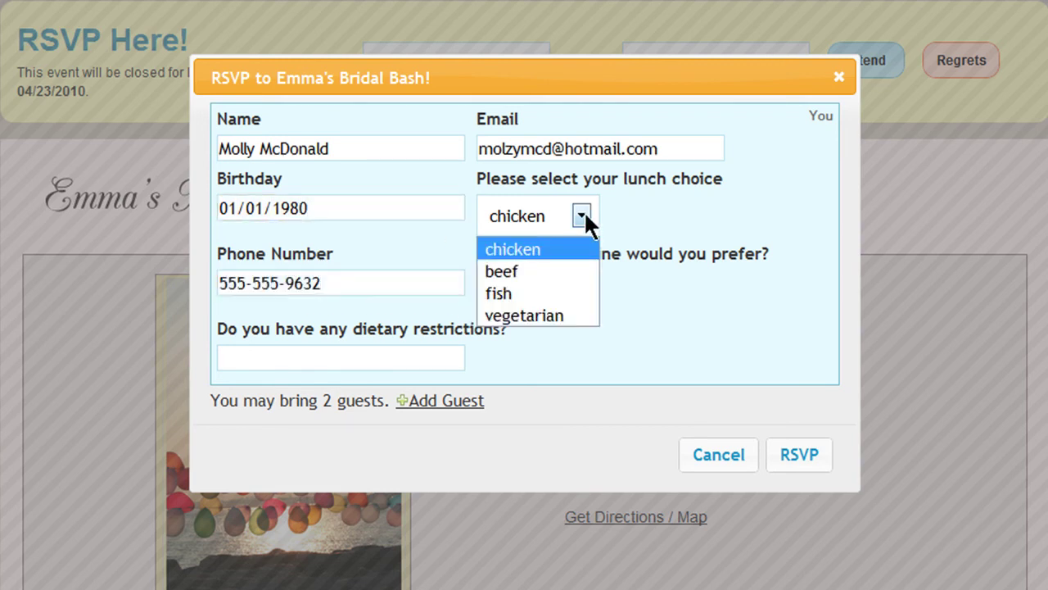
{"action": "left_click", "coordinate": [557, 313]}
{"action": "left_click", "coordinate": [578, 290]}
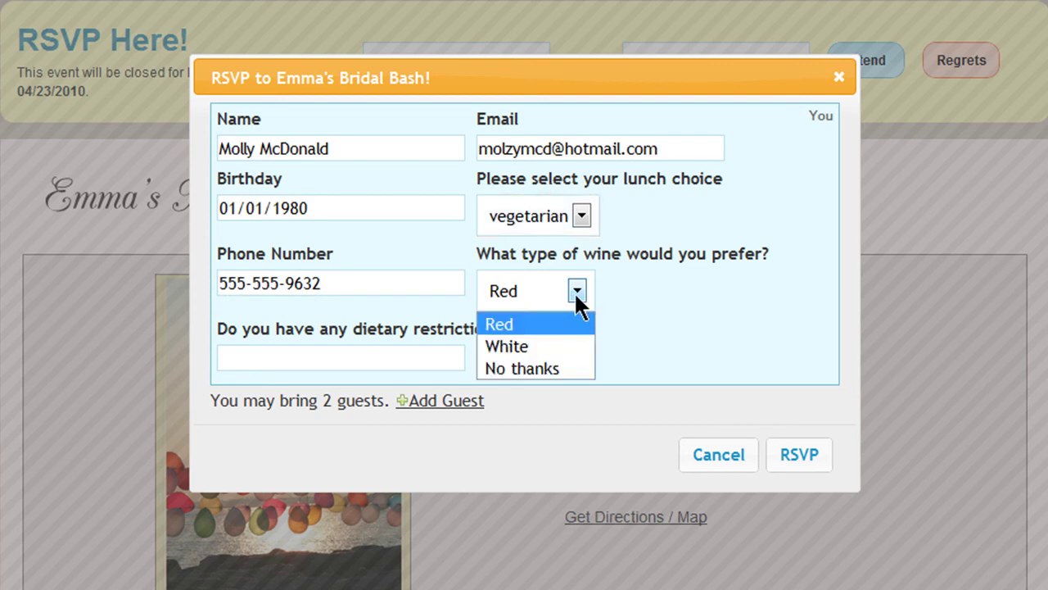
{"action": "left_click", "coordinate": [546, 324]}
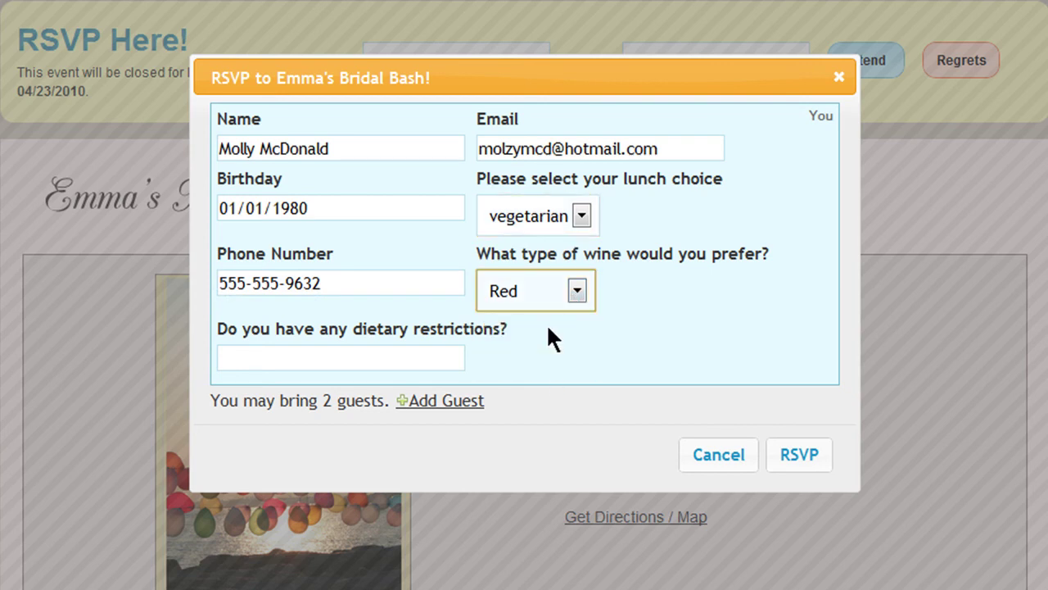
{"action": "left_click", "coordinate": [459, 361]}
{"action": "type", "text": "vegan"}
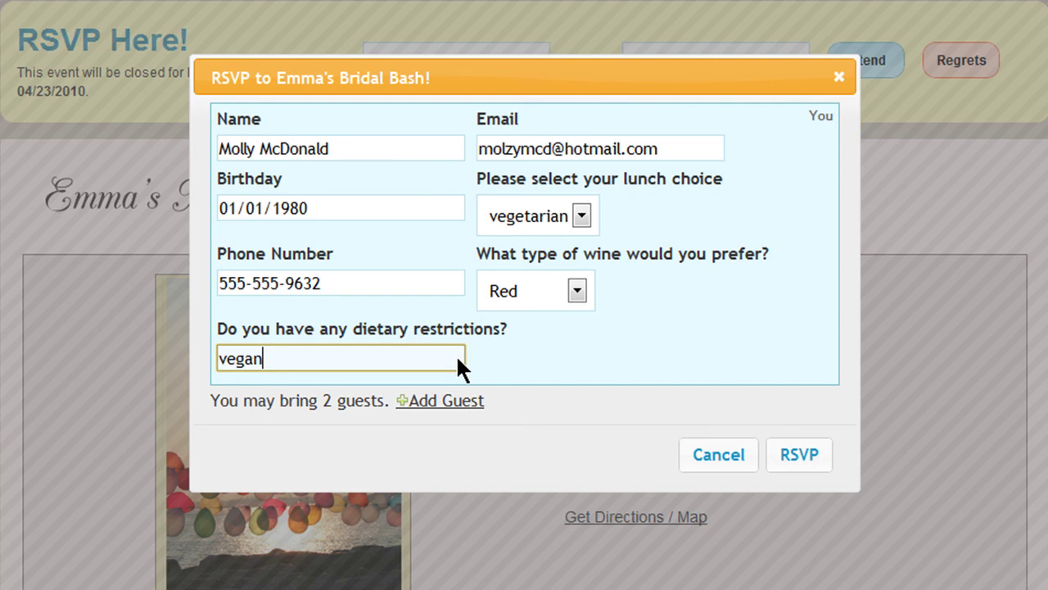
Step: Add a guest choosing fish and white wine, then submit the RSVP
{"action": "left_click", "coordinate": [449, 401]}
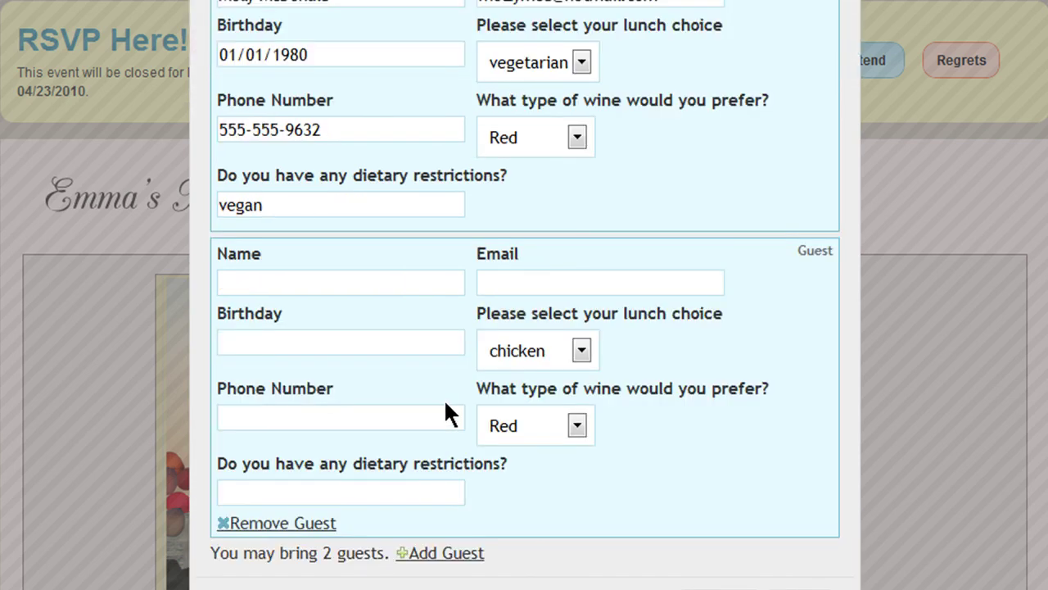
{"action": "left_click", "coordinate": [456, 278]}
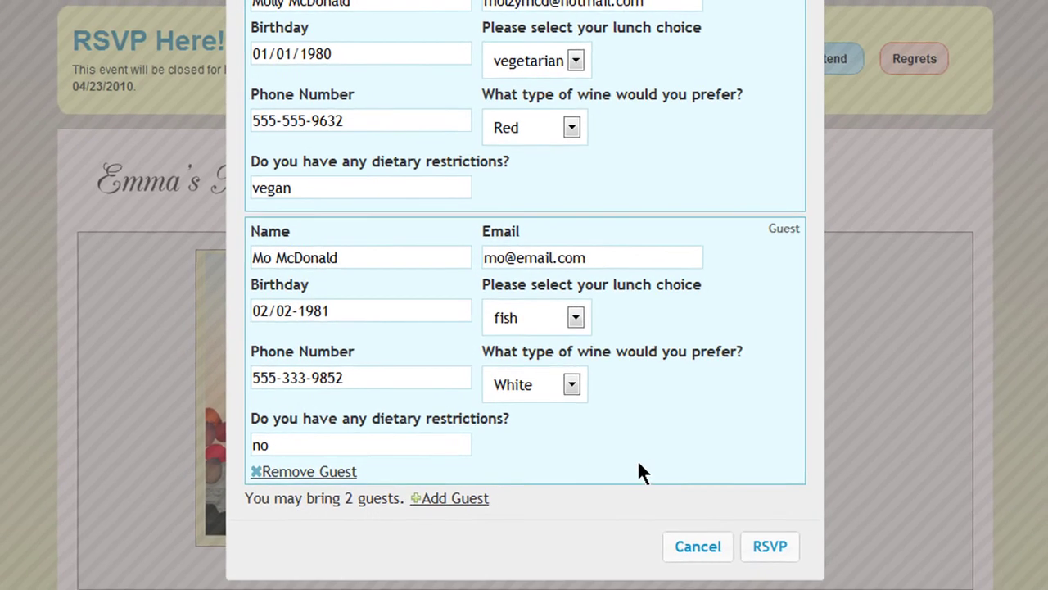
{"action": "left_click", "coordinate": [760, 537]}
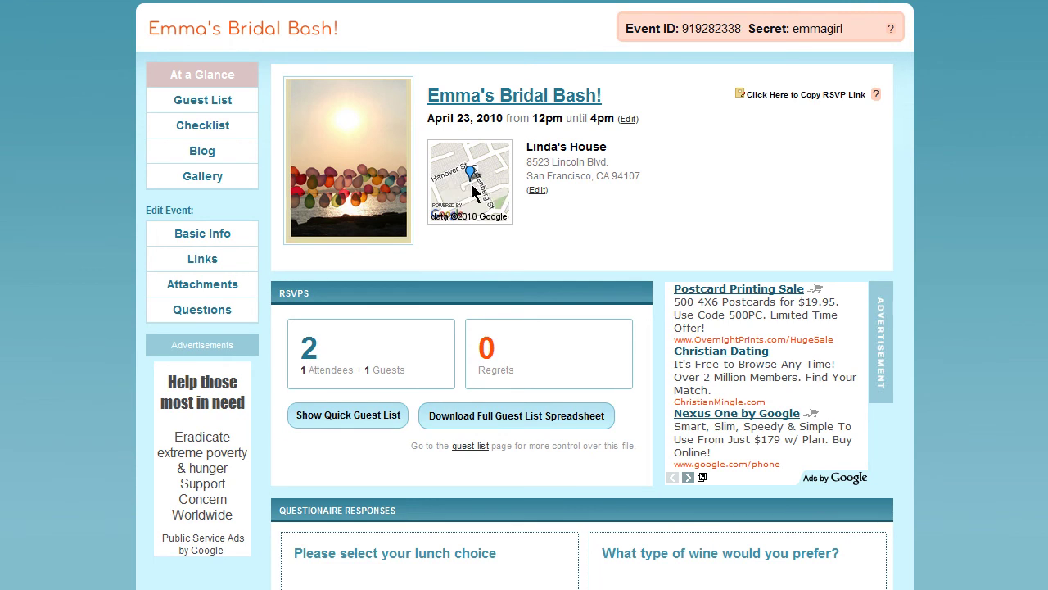
Step: Show the quick guest list in the RSVPs box, then open the full Guest List page
{"action": "scroll", "coordinate": [482, 194], "scroll_direction": "down", "scroll_amount": 2}
{"action": "scroll", "coordinate": [482, 195], "scroll_direction": "down", "scroll_amount": 3}
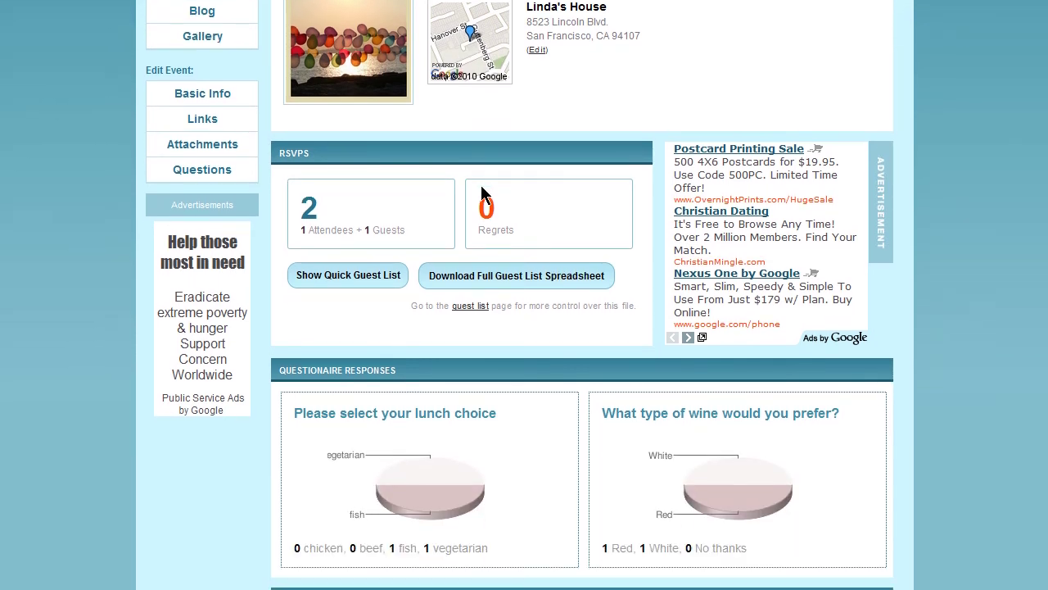
{"action": "left_click", "coordinate": [370, 277]}
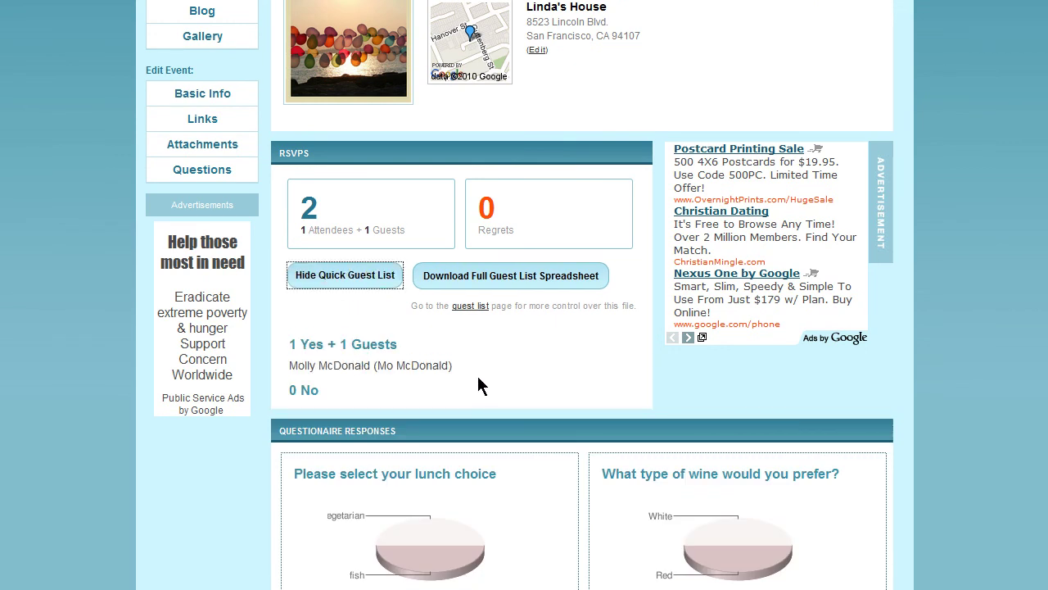
{"action": "scroll", "coordinate": [479, 379], "scroll_direction": "down", "scroll_amount": 7}
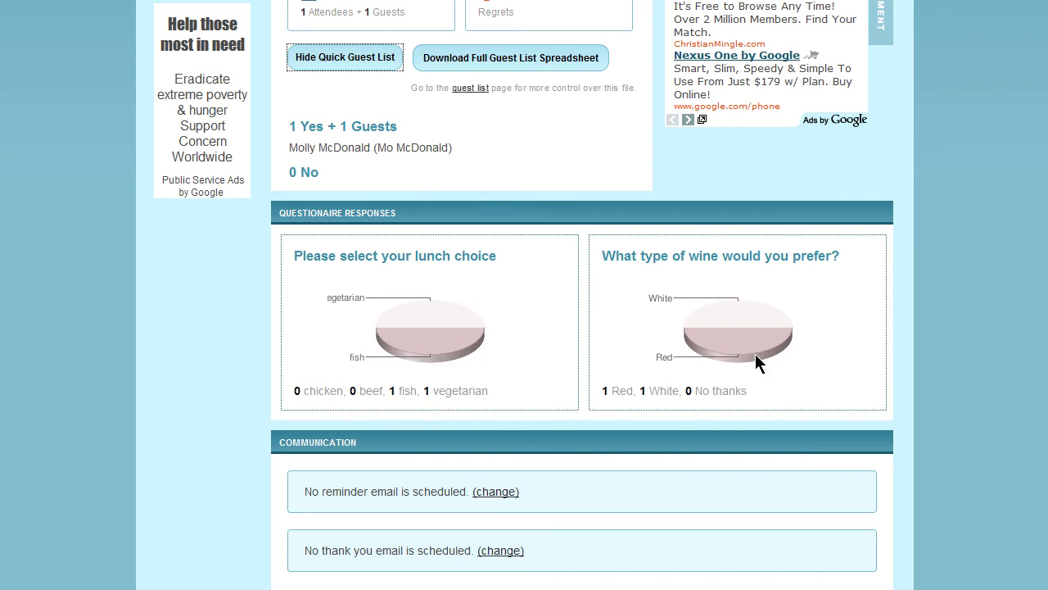
{"action": "scroll", "coordinate": [601, 347], "scroll_direction": "up", "scroll_amount": 5}
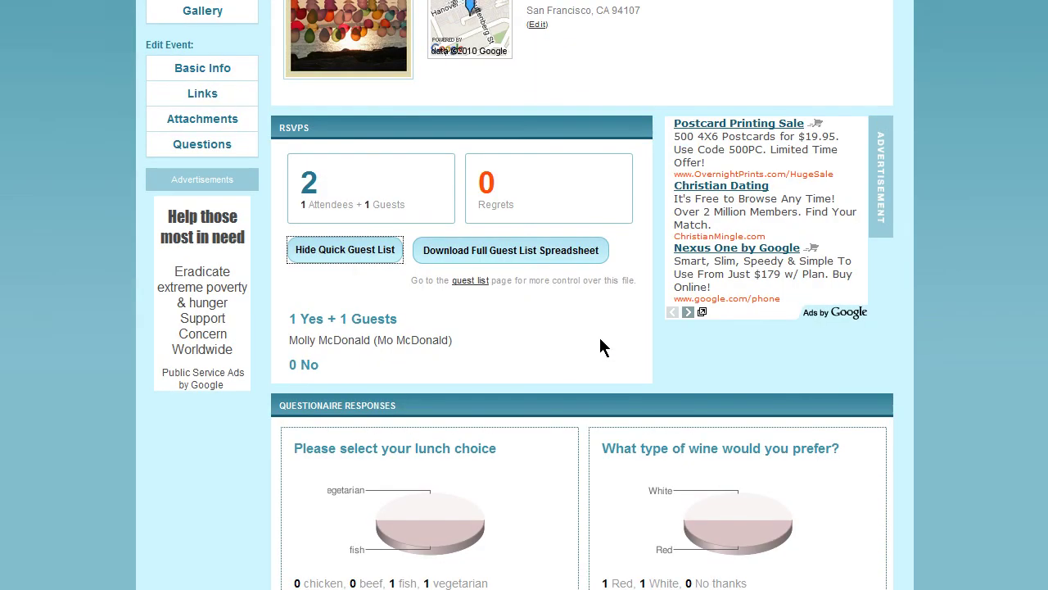
{"action": "scroll", "coordinate": [600, 347], "scroll_direction": "up", "scroll_amount": 3}
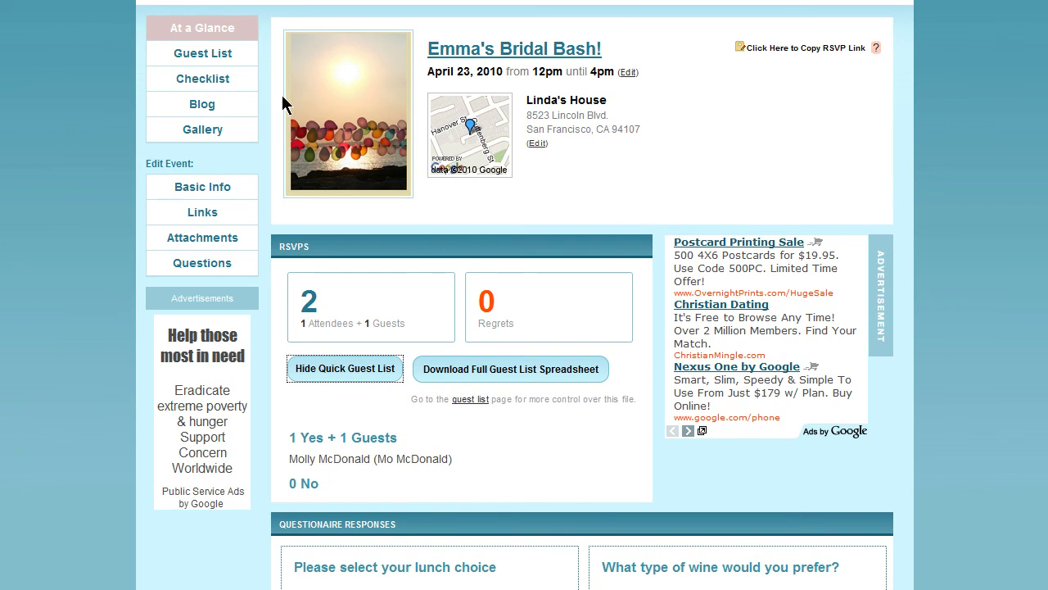
{"action": "left_click", "coordinate": [231, 57]}
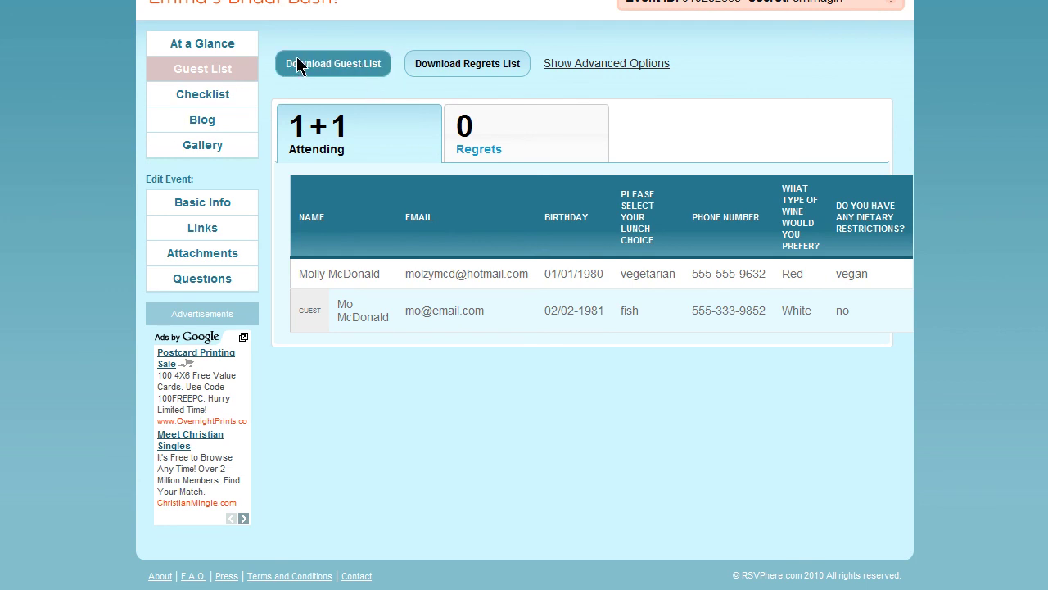
{"action": "left_click", "coordinate": [572, 65]}
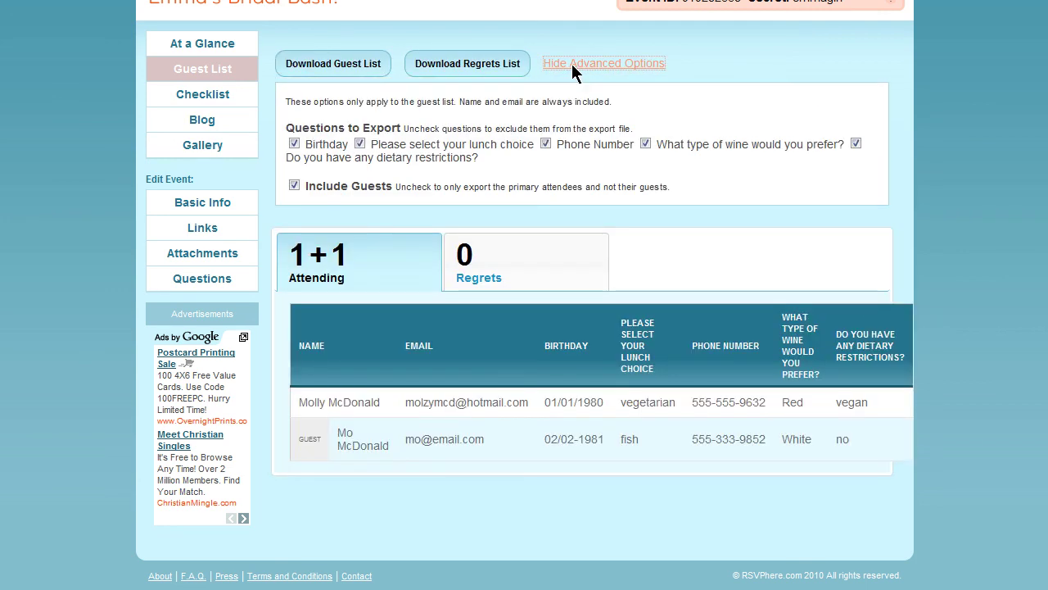
{"action": "left_click", "coordinate": [294, 185]}
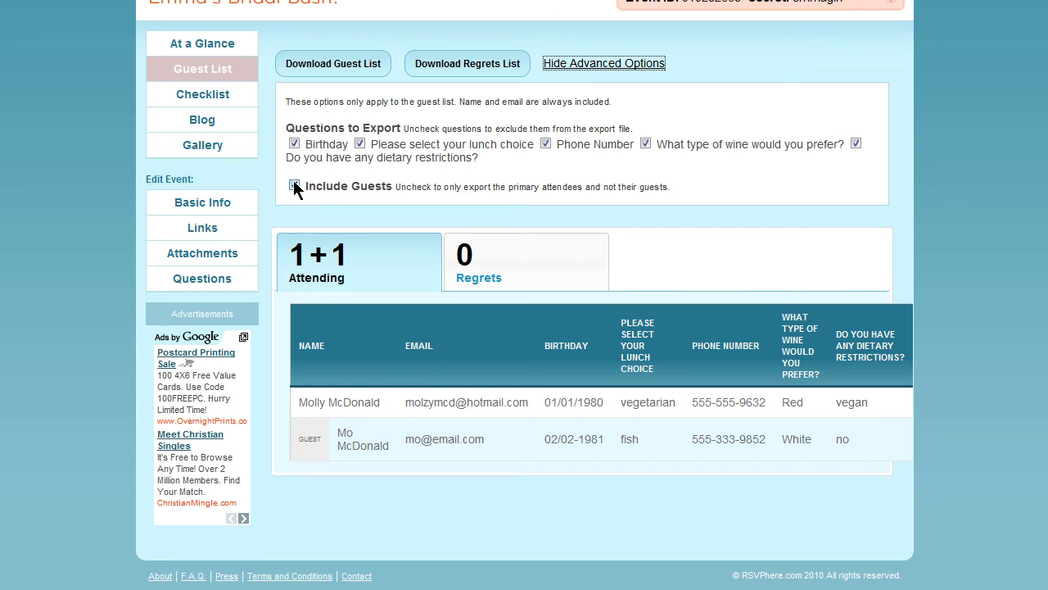
{"action": "left_click", "coordinate": [229, 41]}
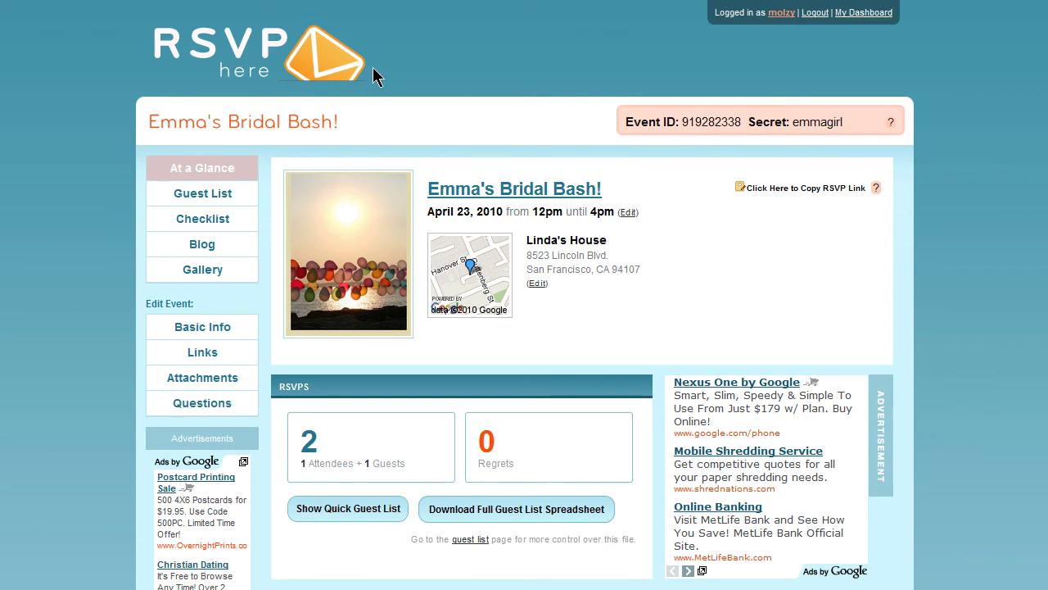